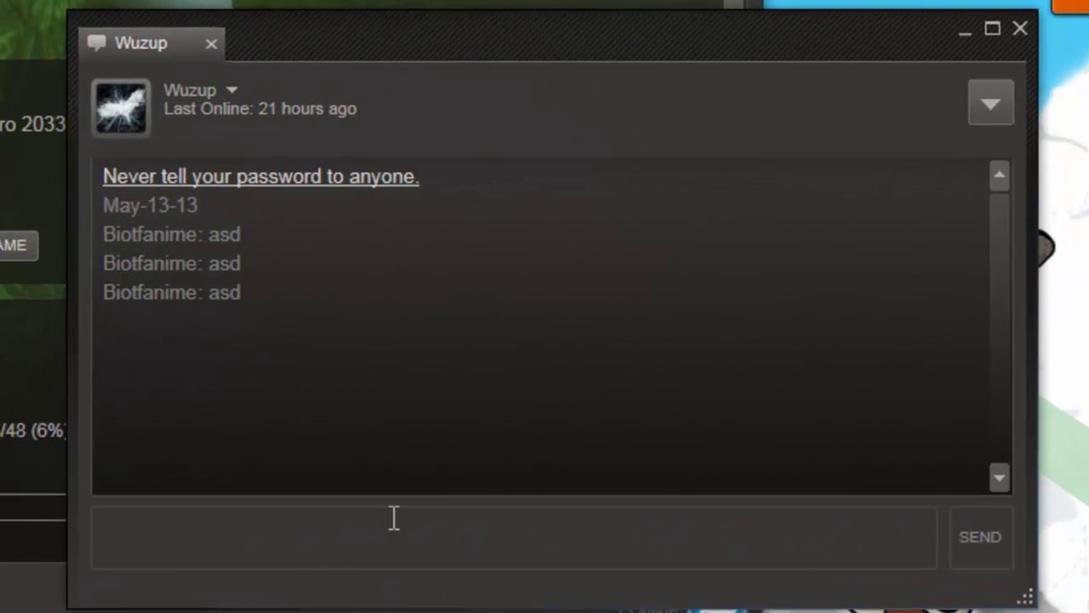
Move the offline friend's chat window left, then type a test 'h' and delete it
click(695, 478)
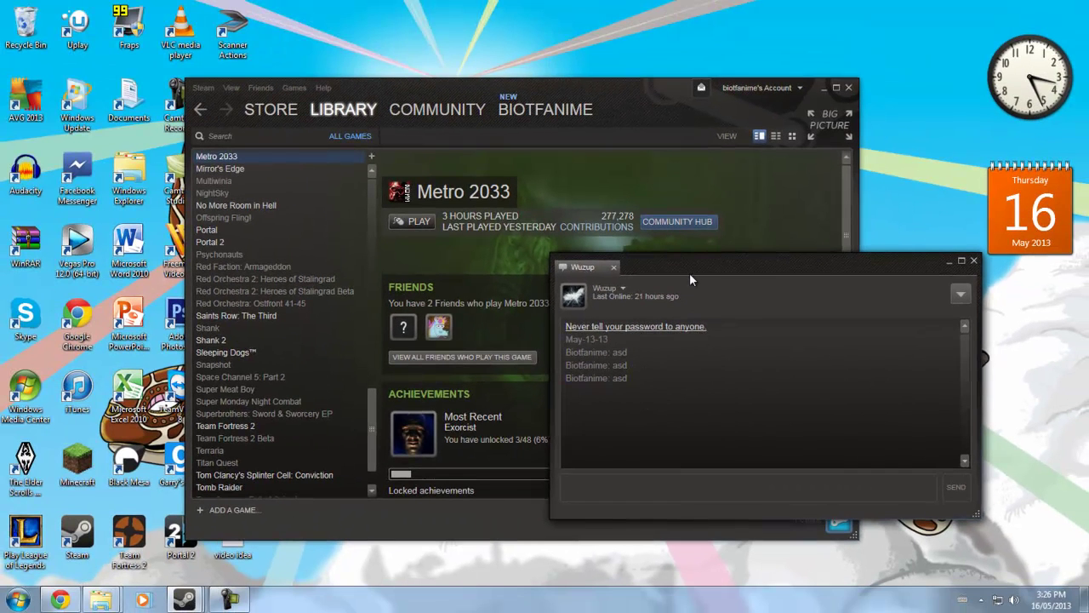
drag(690, 276, 409, 262)
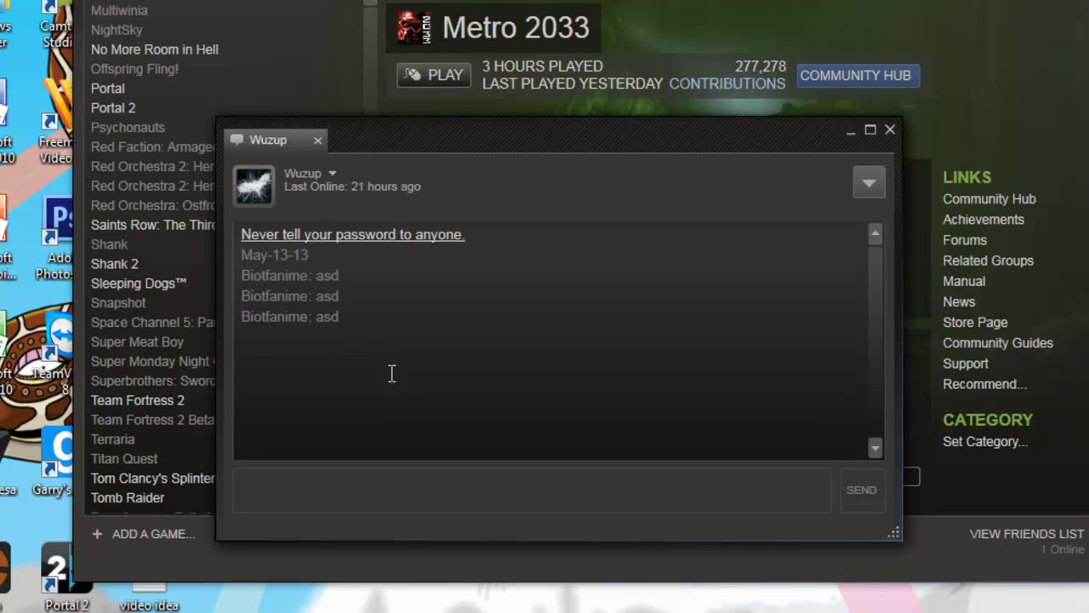
click(383, 509)
text(h)
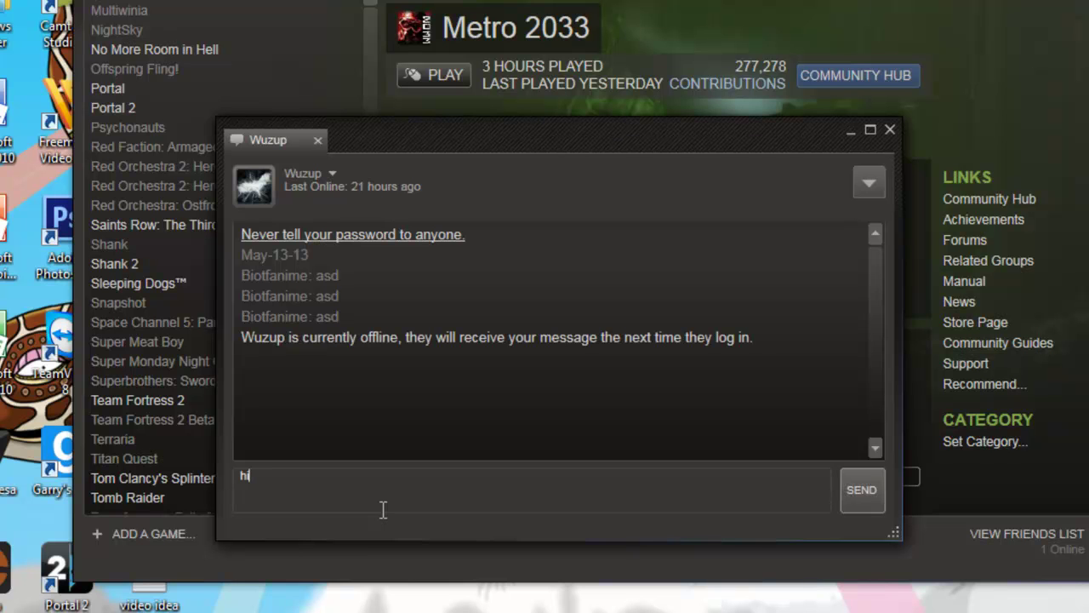
key(BackSpace)
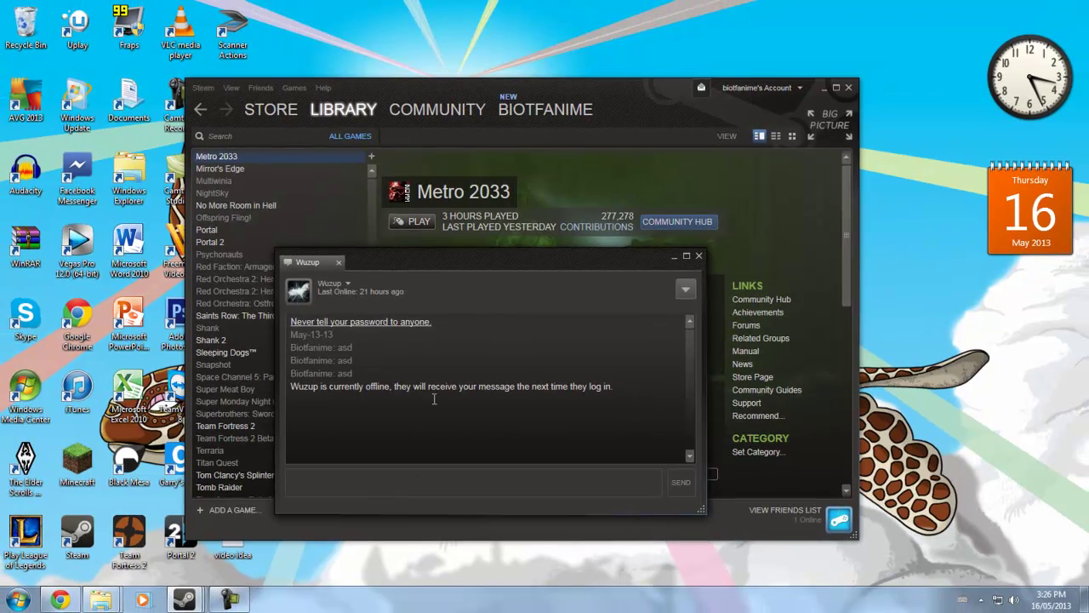
Bring up the chat font-size forum thread and open post #3's link in a new tab
mouse_move(183, 595)
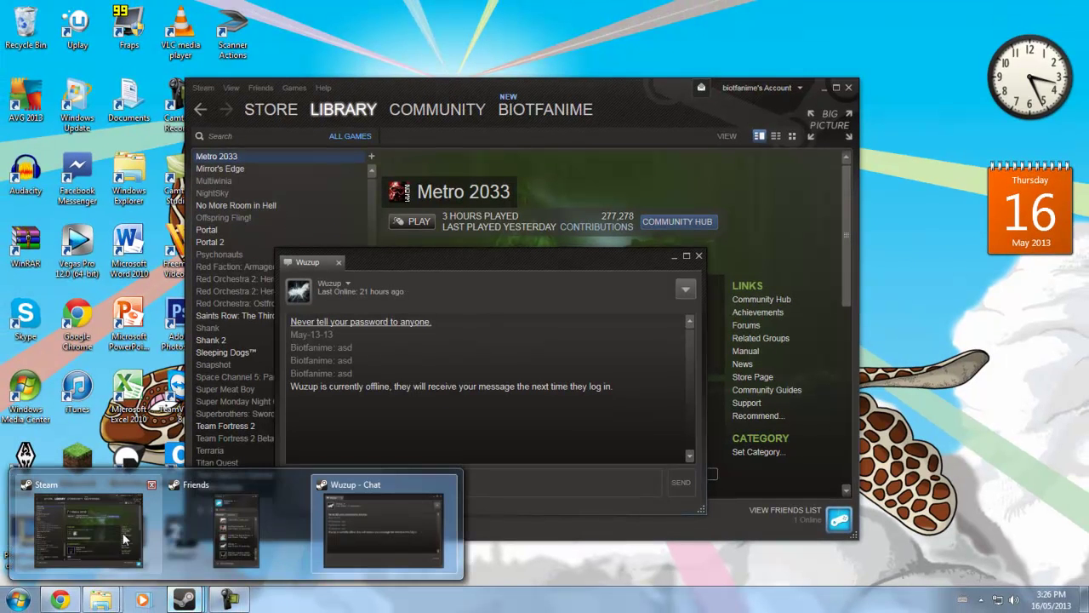
mouse_move(104, 601)
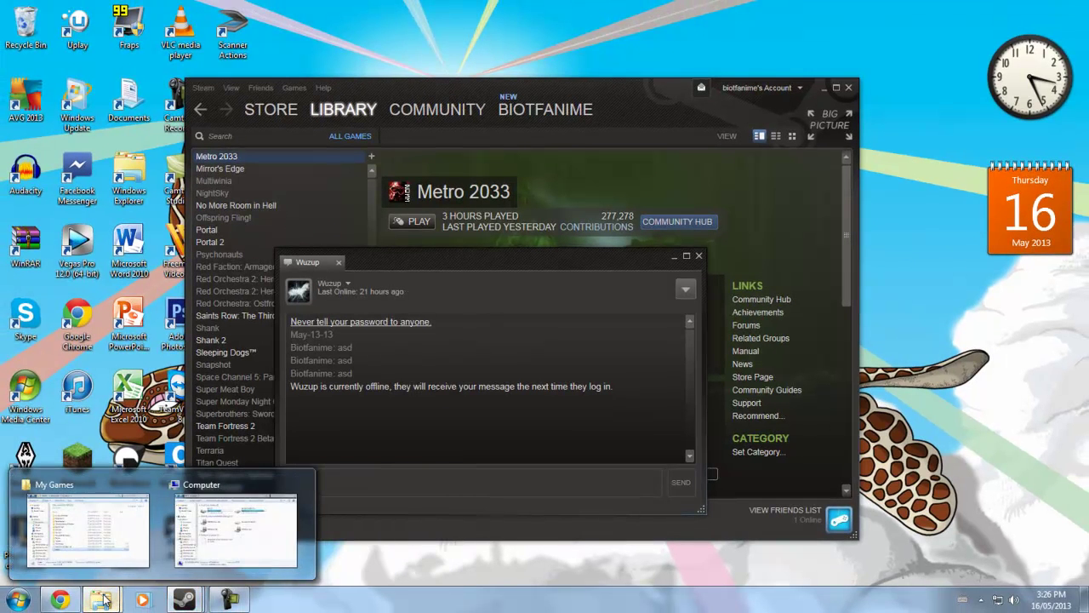
click(59, 600)
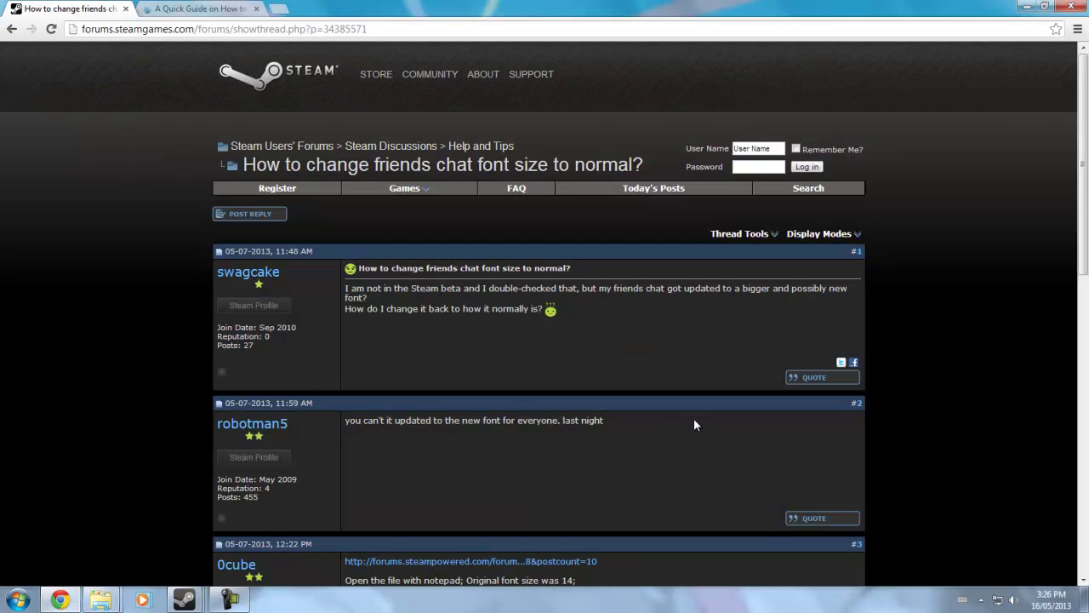
scroll(690, 417, down, 3)
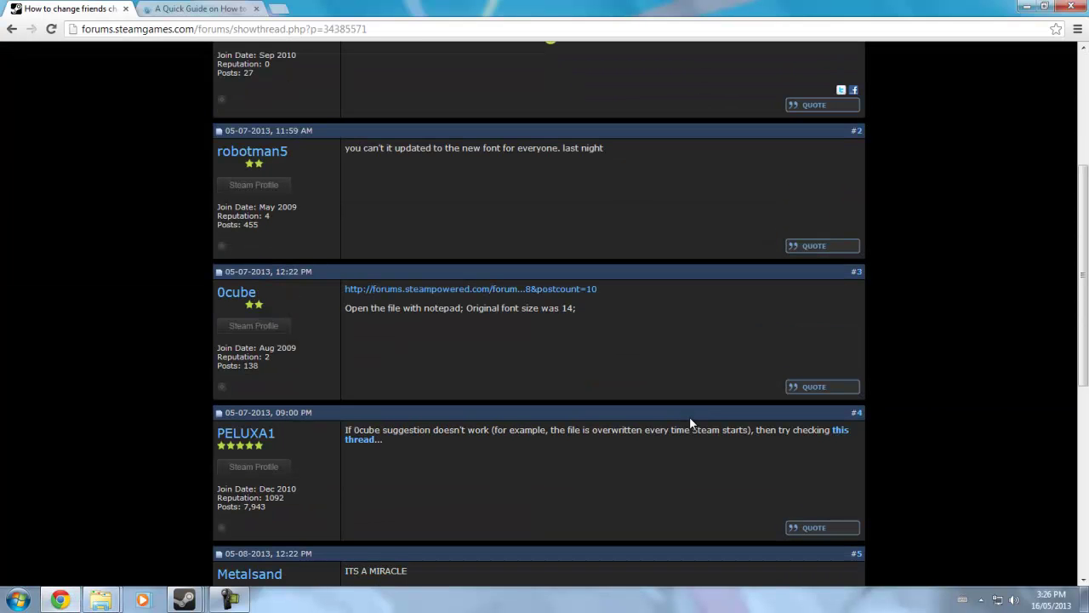
middle_click(505, 292)
Read the steam.styles instructions in forum post #10, then go to the Overclock.net guide
scroll(539, 289, down, 5)
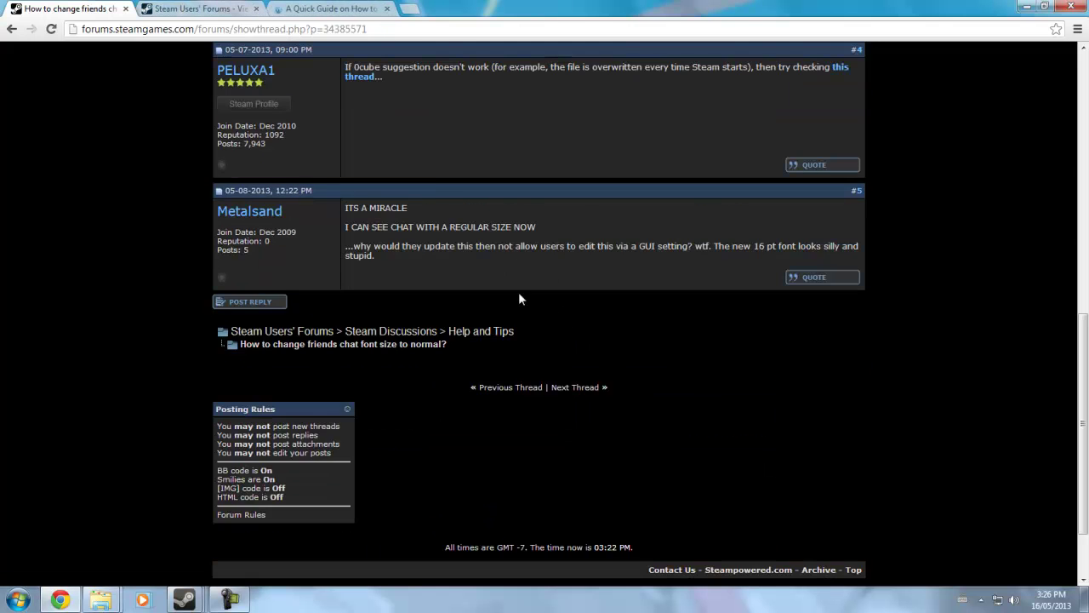
click(232, 8)
drag(292, 105, 173, 86)
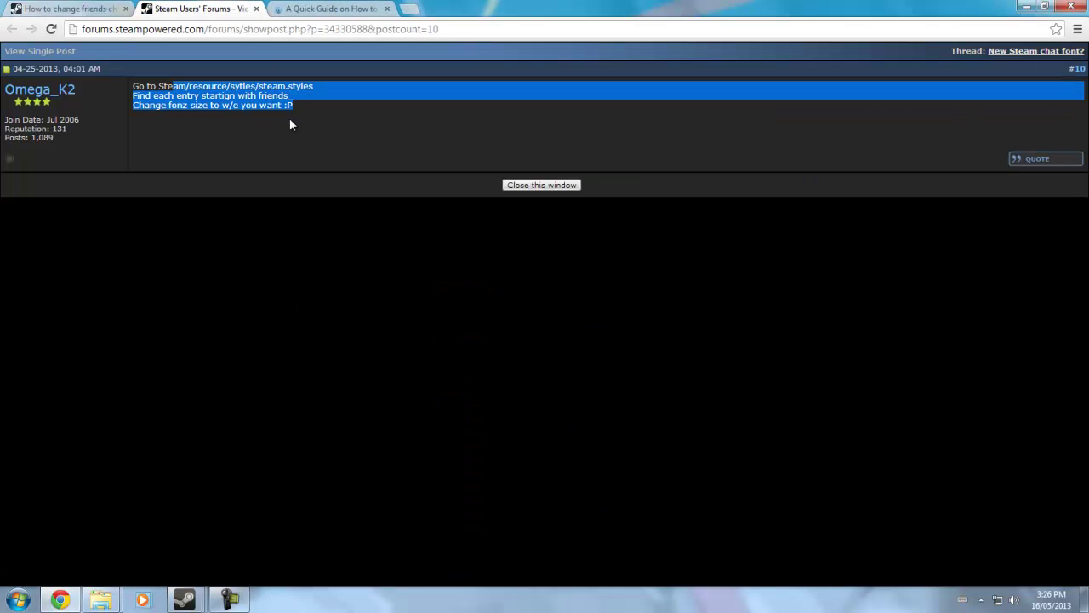
click(296, 112)
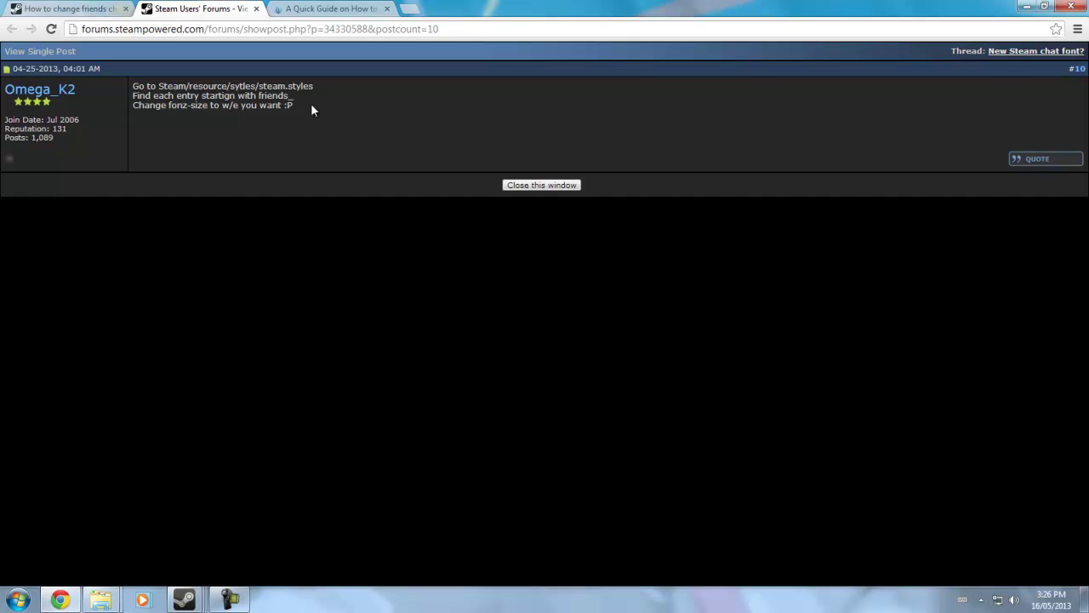
click(339, 11)
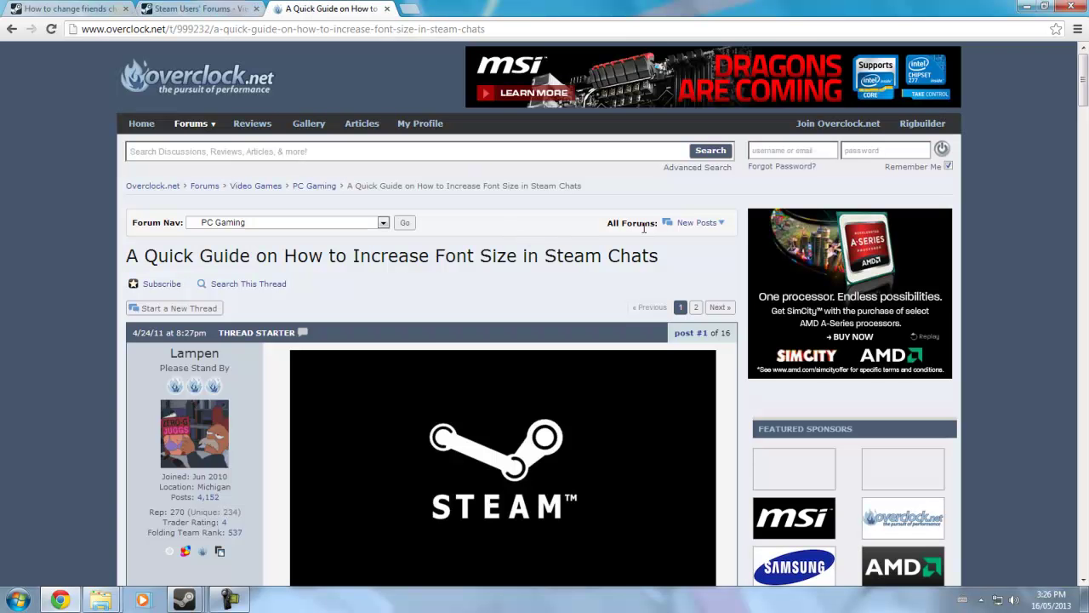
Scroll the Overclock.net guide to its steam.styles quote and pick out friends_chat_text_self
scroll(644, 228, down, 3)
scroll(652, 235, up, 2)
scroll(674, 230, down, 6)
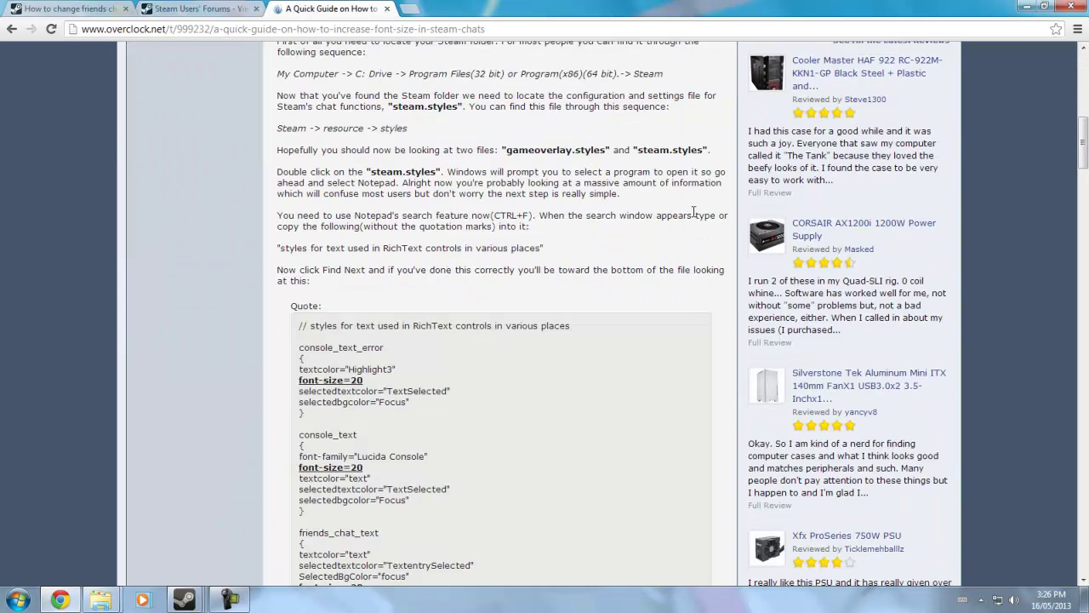
scroll(644, 293, down, 2)
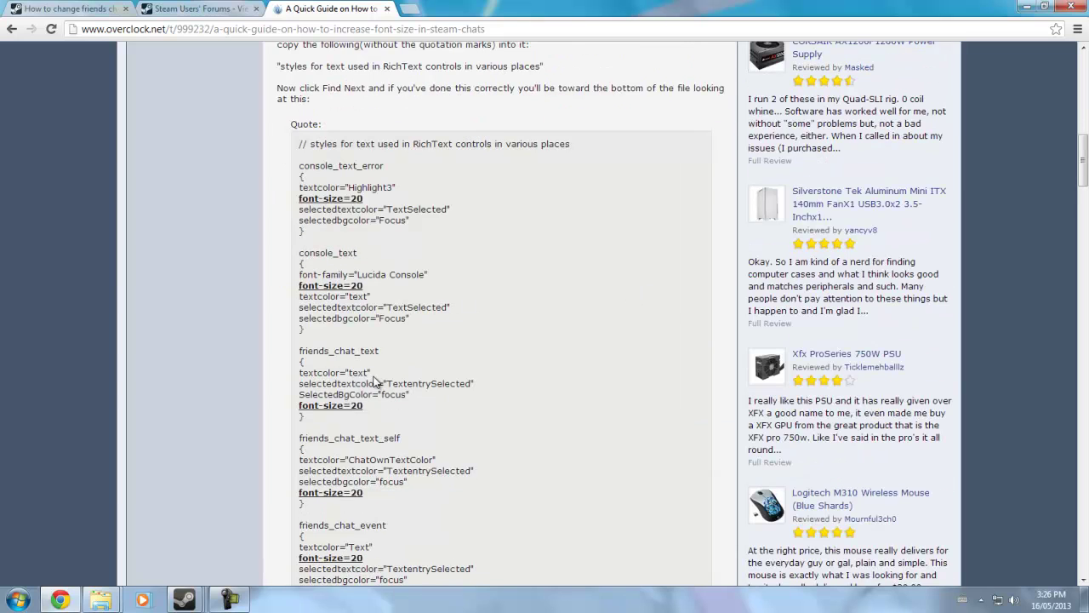
drag(402, 439, 299, 439)
click(460, 439)
Compare the guide with forum post #10, ending back on the forum post
scroll(529, 375, up, 4)
key(ctrl+shift+Tab)
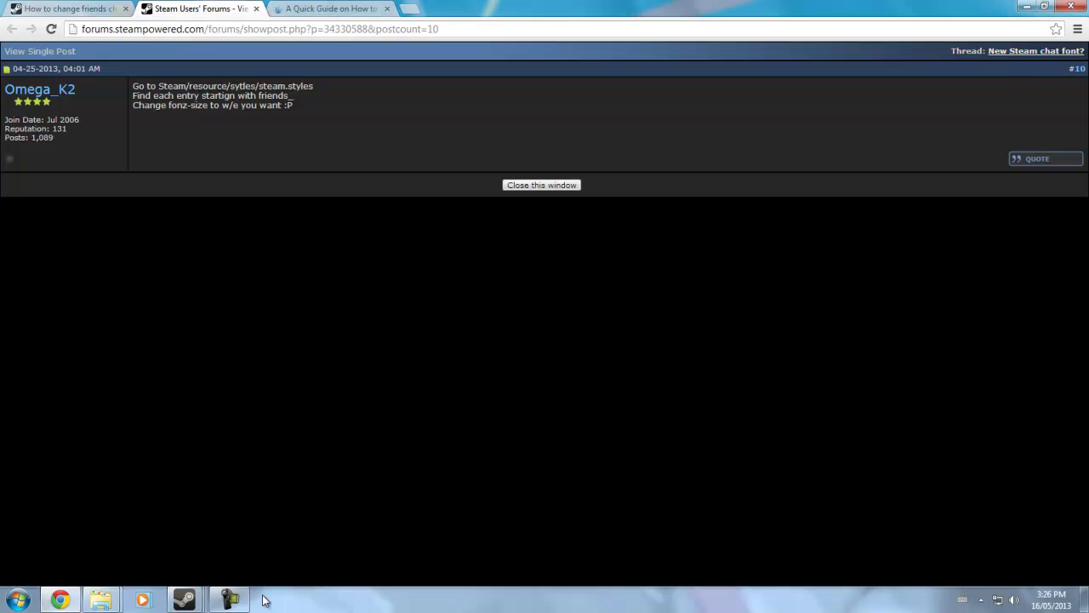
click(320, 6)
scroll(542, 357, down, 2)
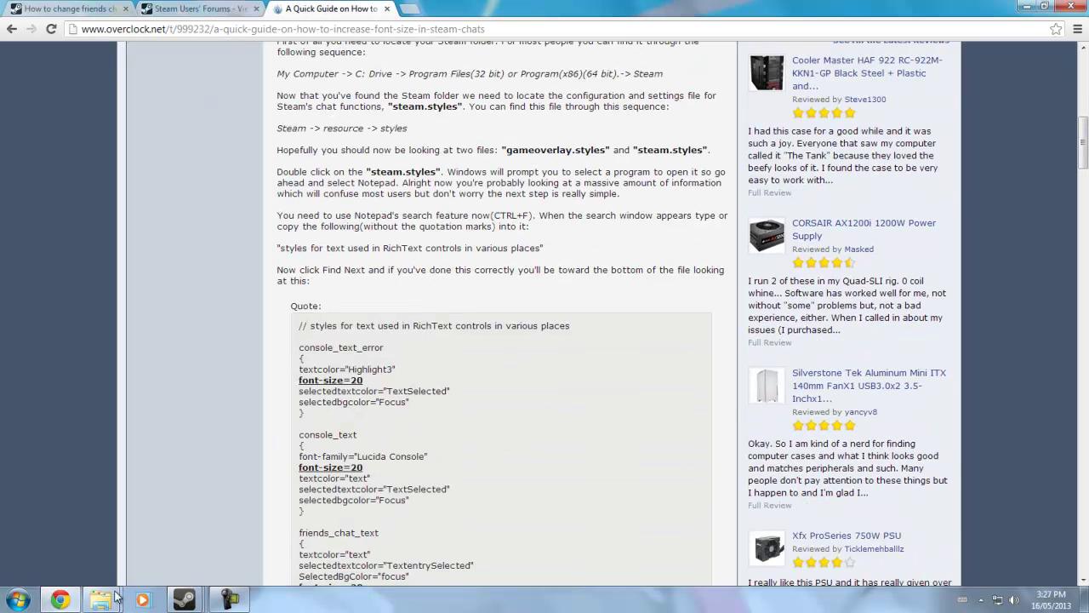
click(188, 8)
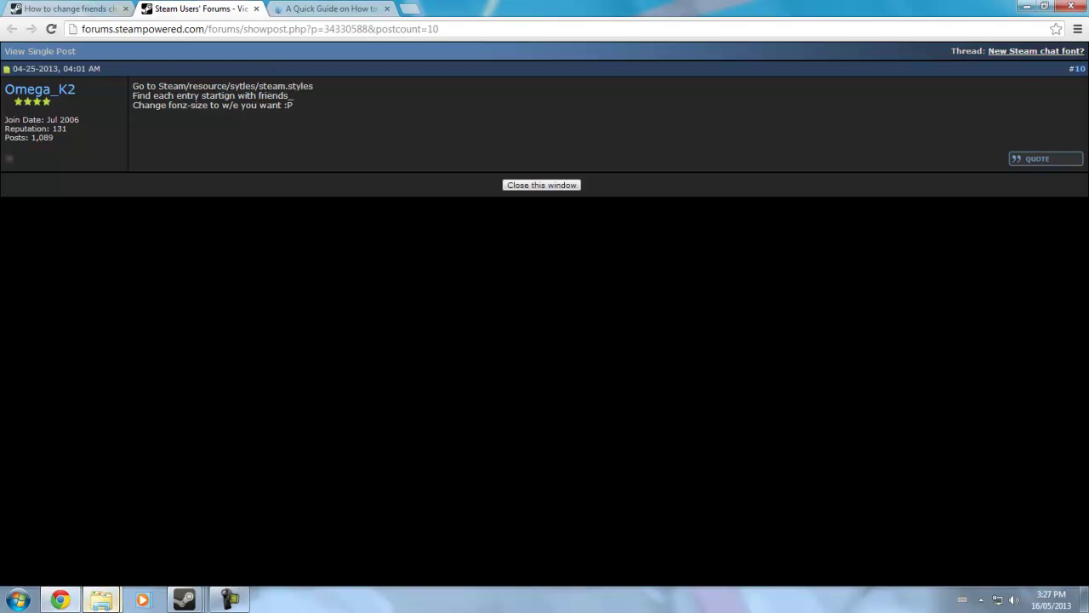
mouse_move(100, 600)
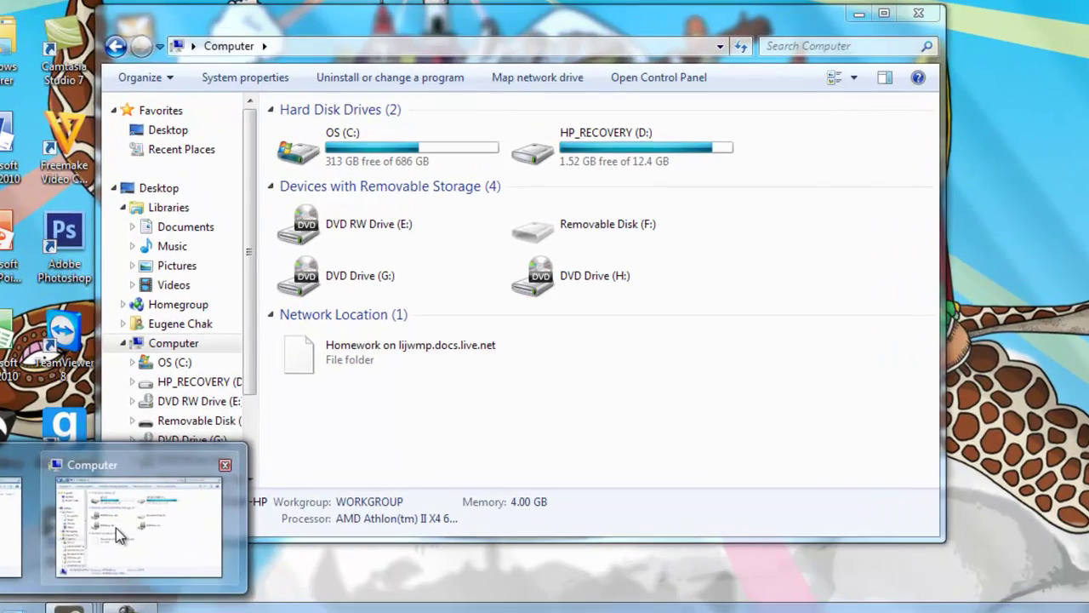
Open the OS (C:) drive in the Computer window
click(219, 536)
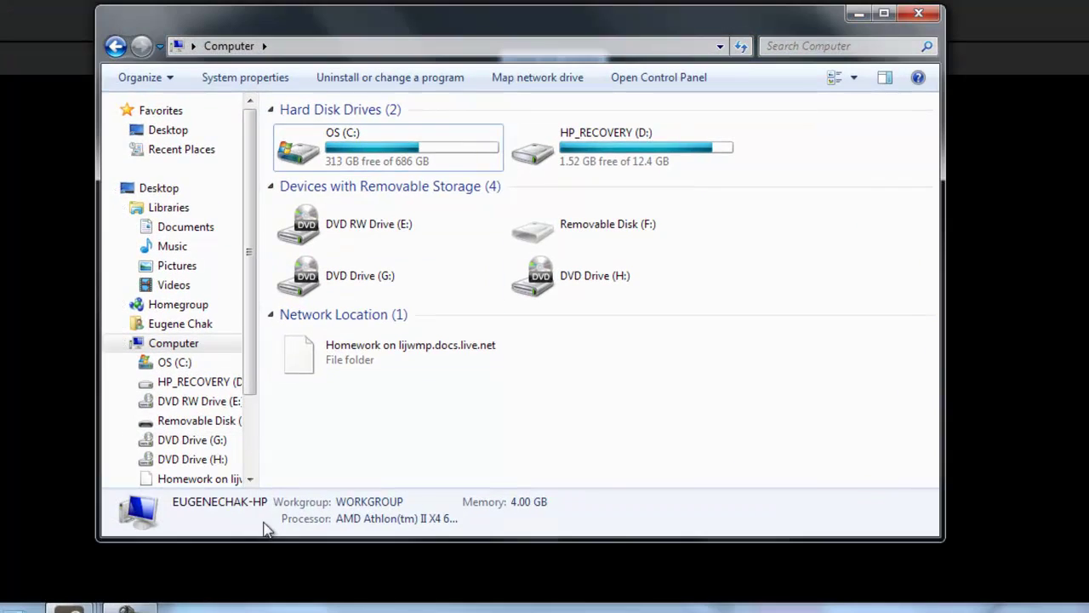
double_click(331, 166)
scroll(485, 355, down, 5)
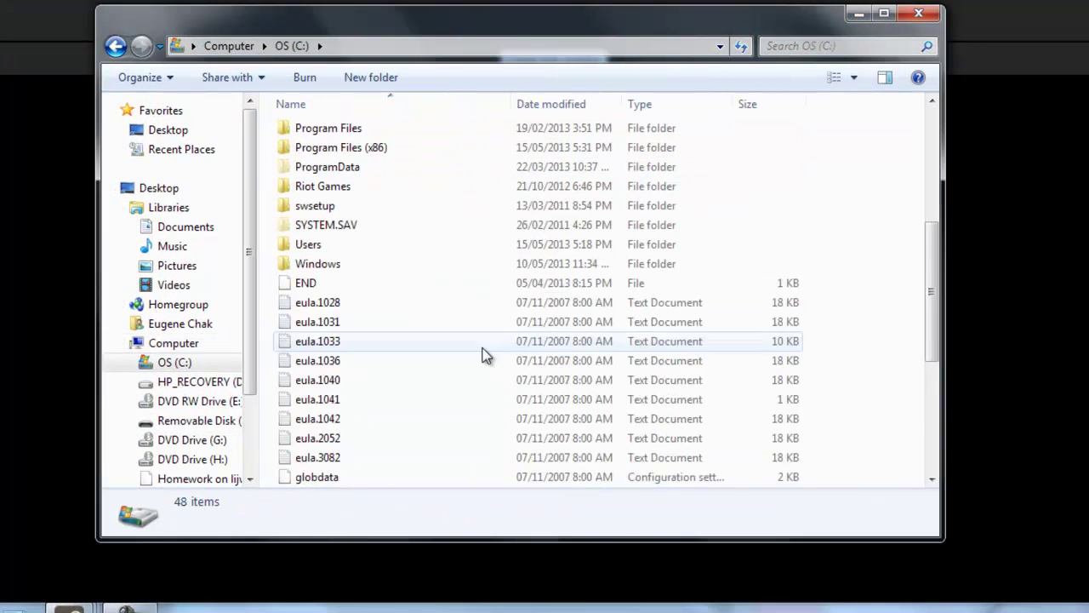
scroll(485, 355, up, 2)
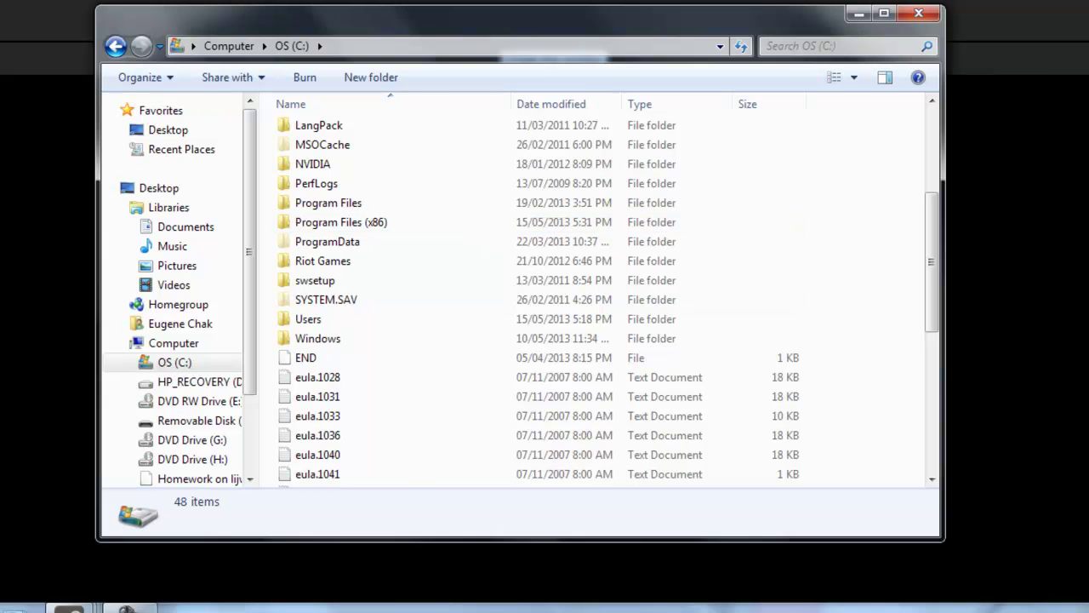
Check Computer's system properties to confirm a 64-bit system type
click(15, 608)
right_click(118, 283)
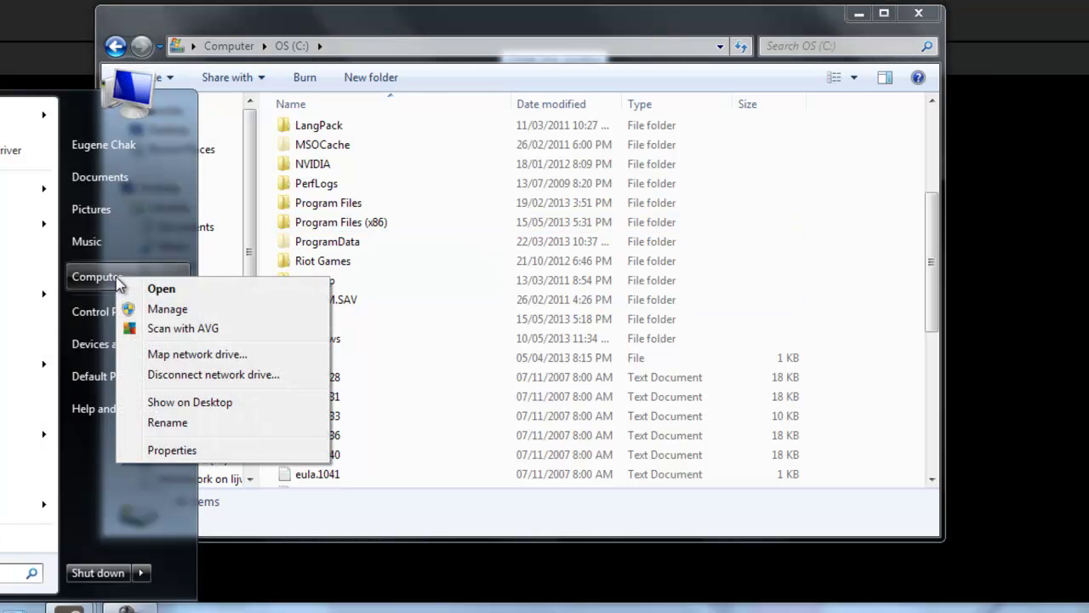
click(165, 449)
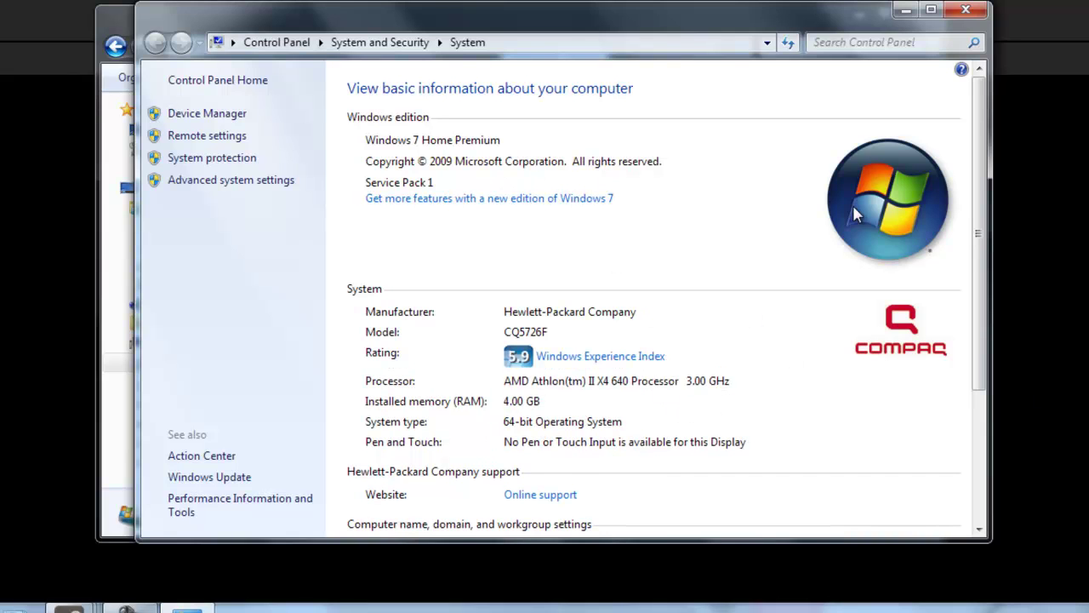
click(975, 7)
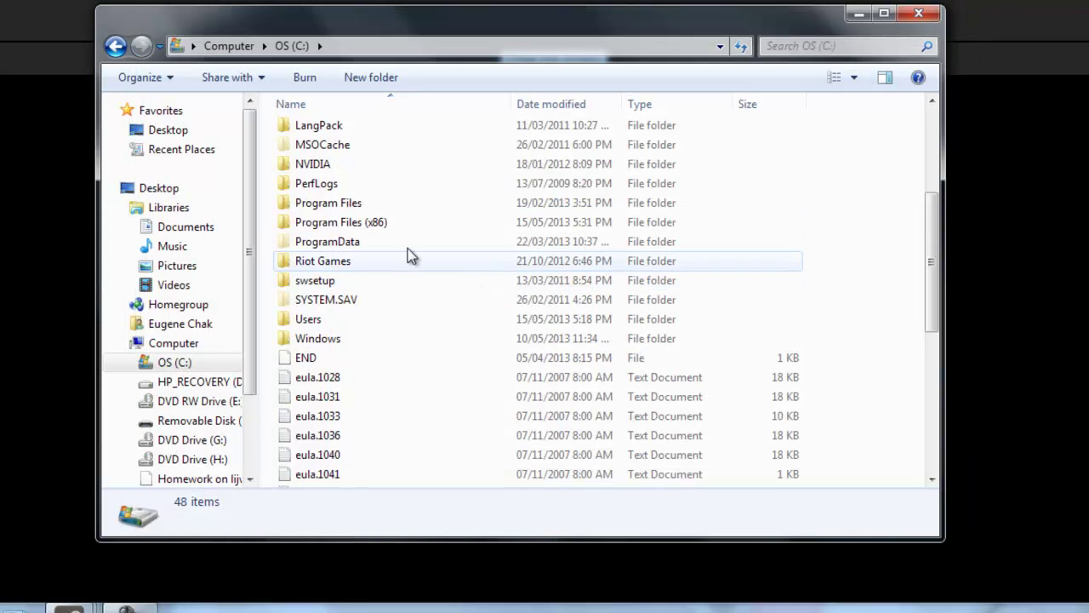
Navigate from C: through Program Files (x86) and Steam into the resource folder
double_click(366, 227)
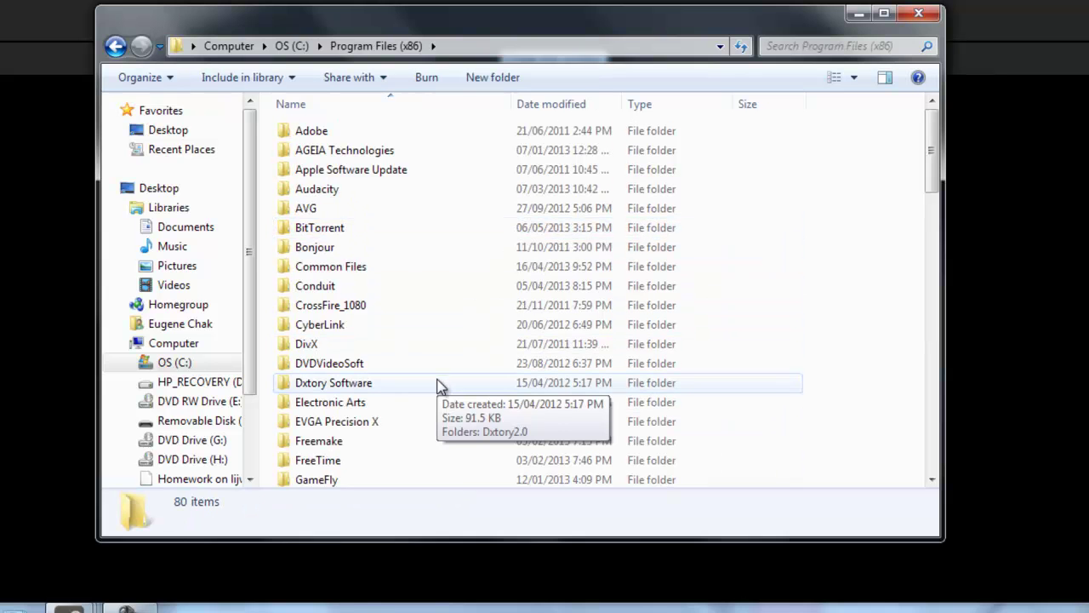
scroll(460, 357, down, 5)
scroll(425, 324, down, 5)
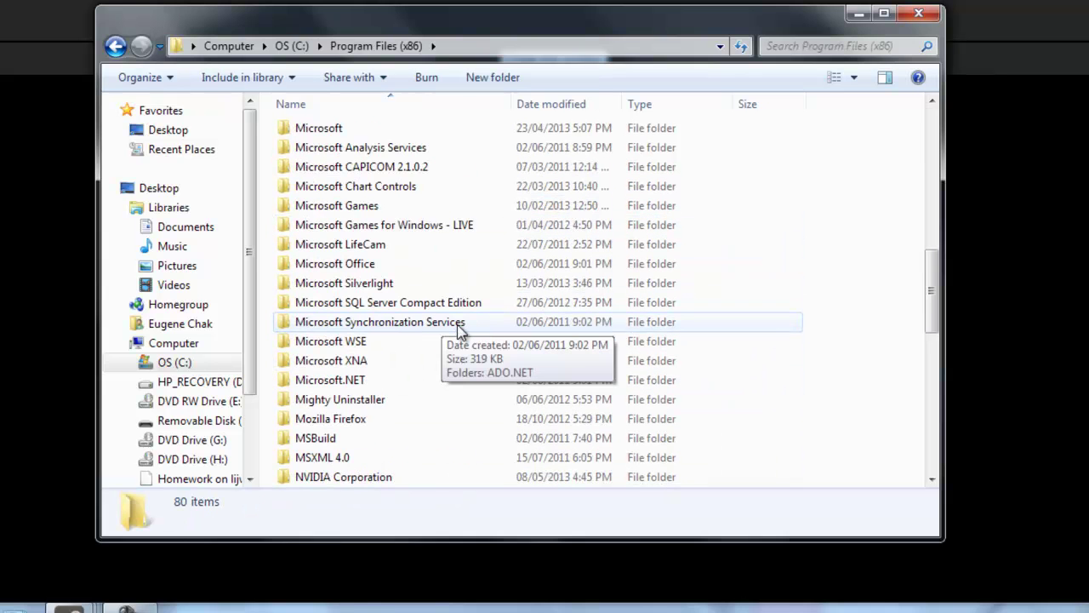
key(BackSpace)
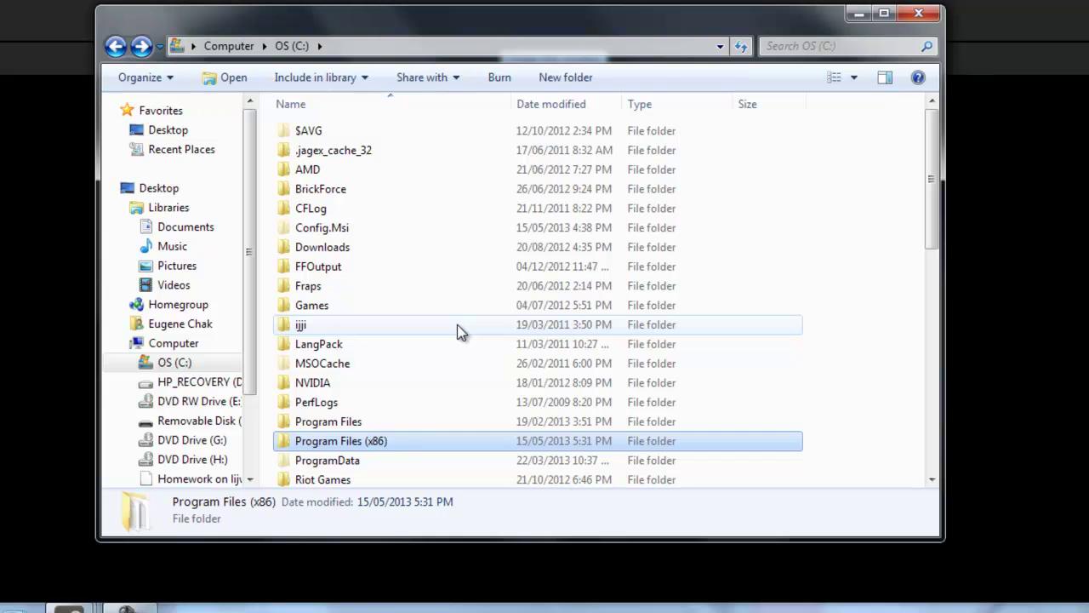
double_click(401, 444)
scroll(417, 391, down, 12)
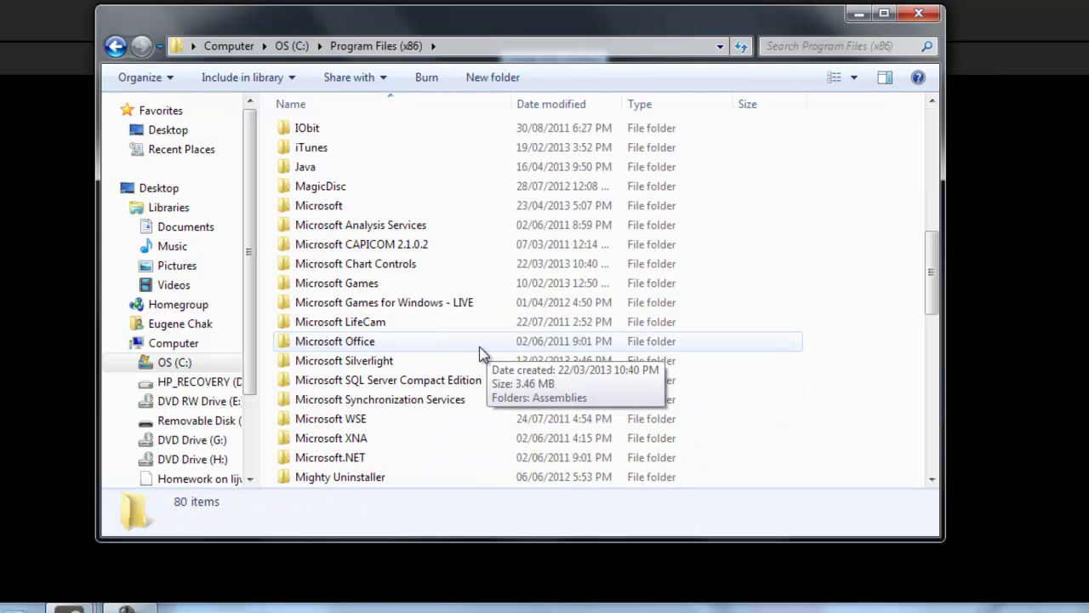
double_click(328, 420)
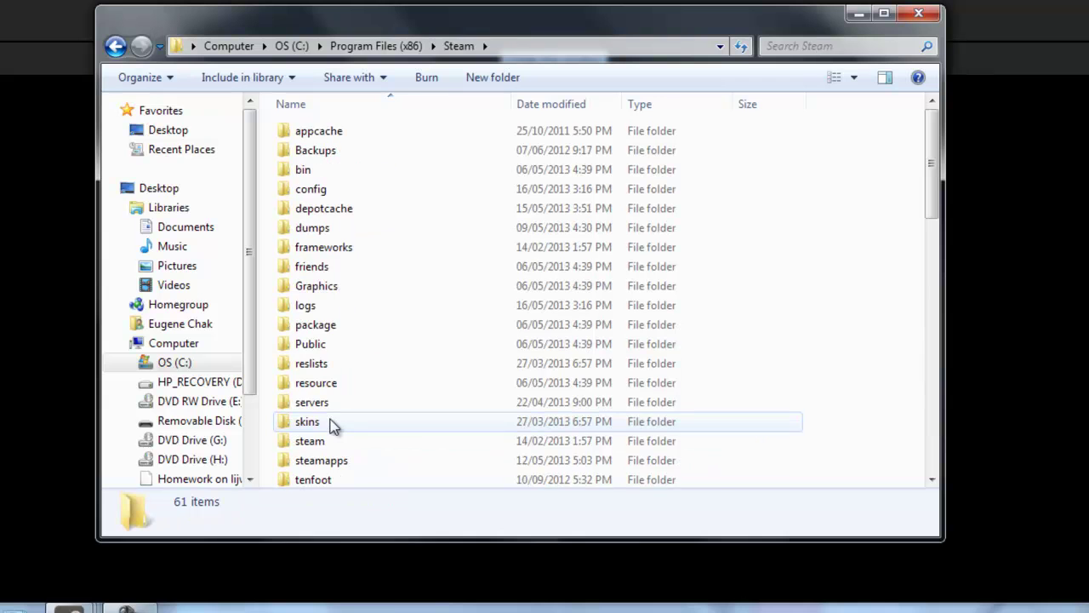
scroll(545, 319, down, 1)
scroll(551, 310, down, 3)
scroll(414, 287, up, 3)
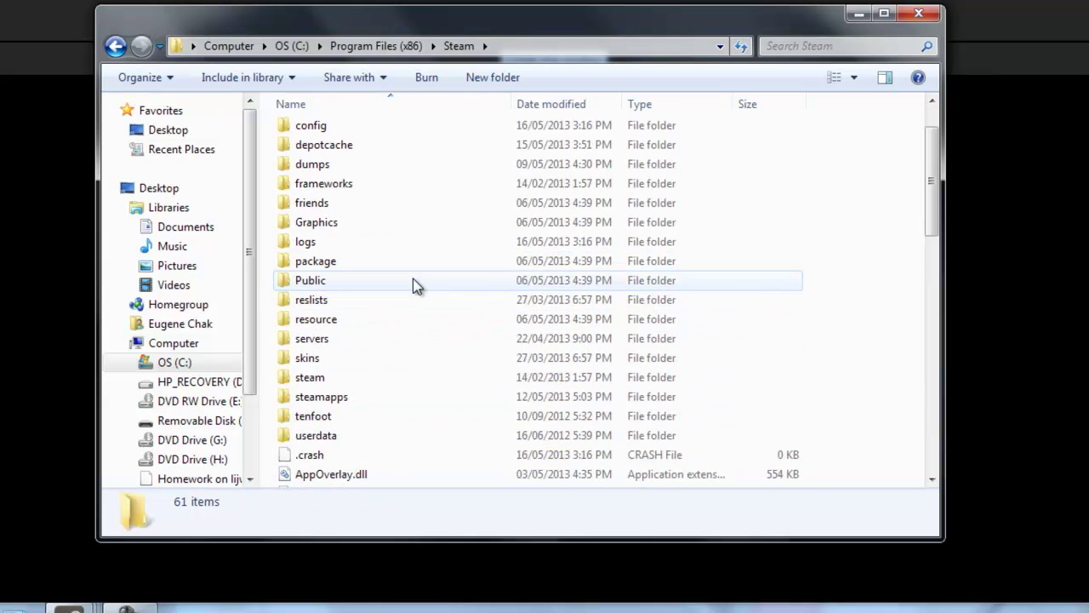
double_click(323, 321)
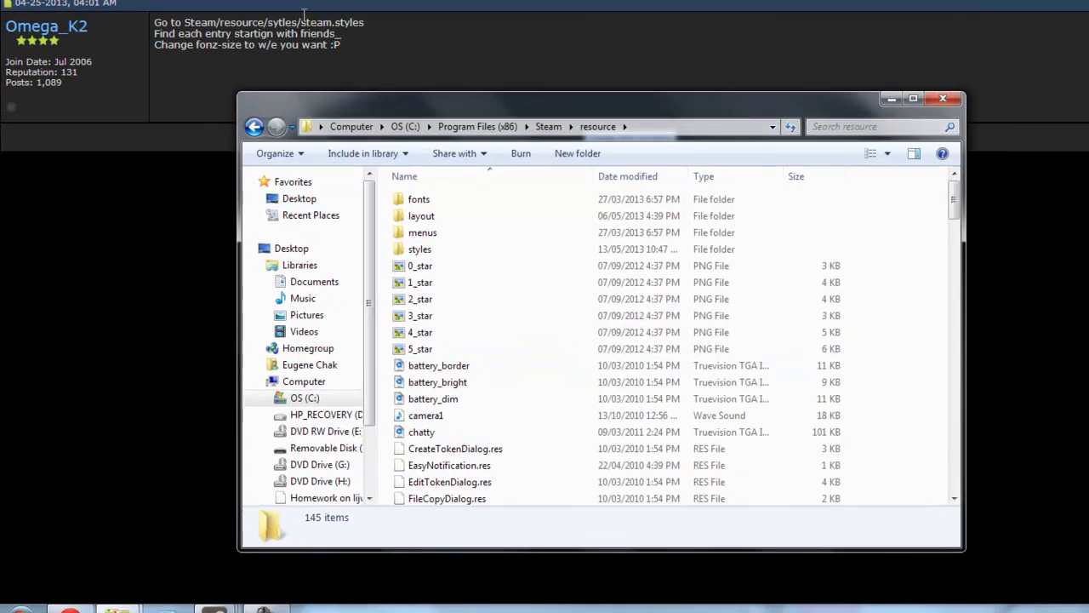
Check the path in the forum post, then return to Explorer and open the styles folder
key(alt+F4)
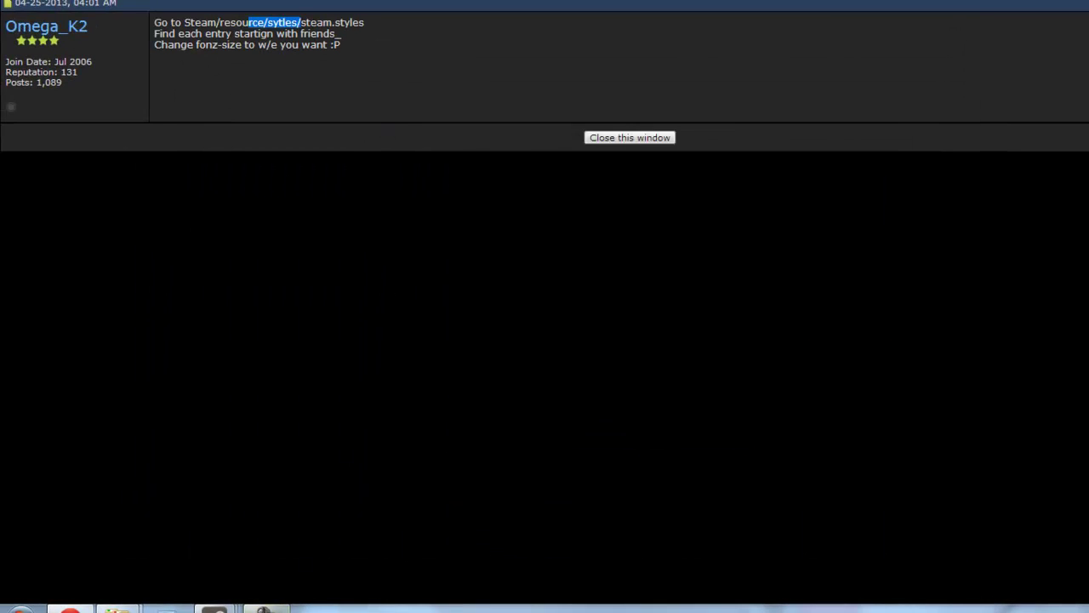
click(213, 609)
click(214, 609)
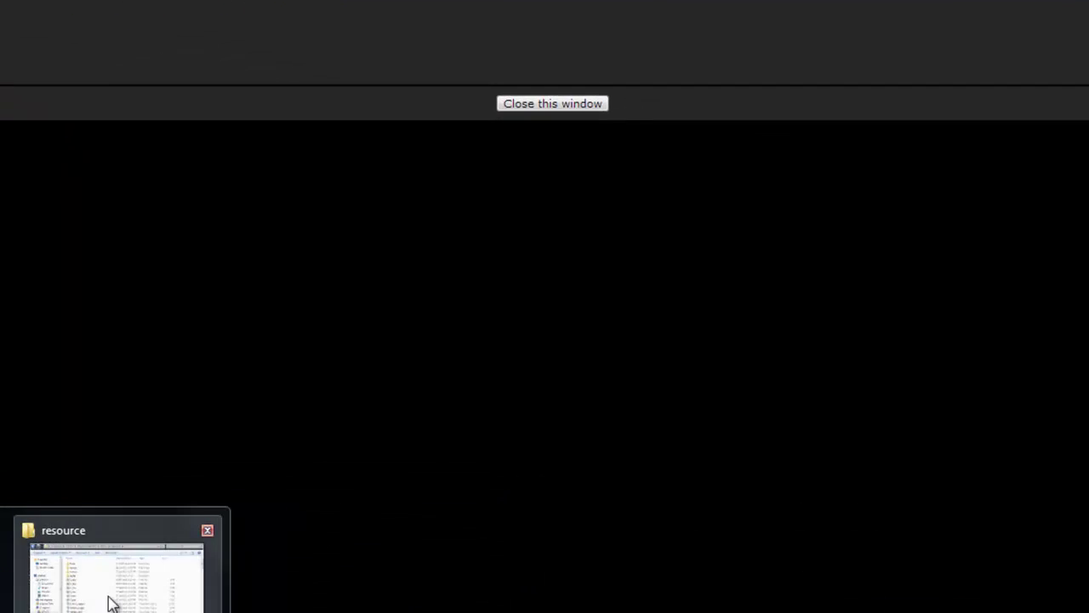
click(107, 599)
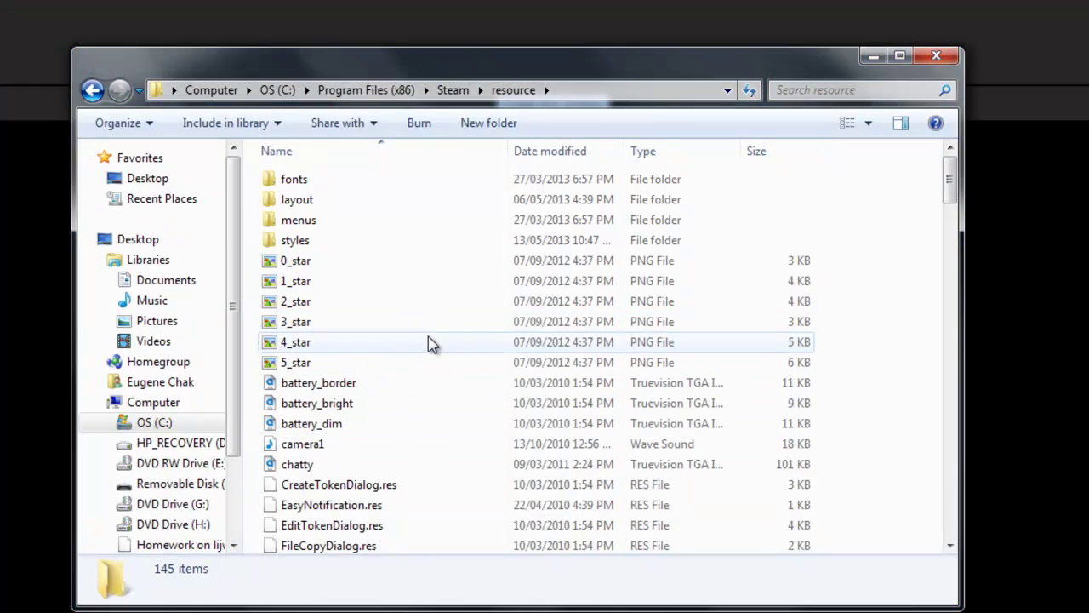
scroll(357, 400, down, 2)
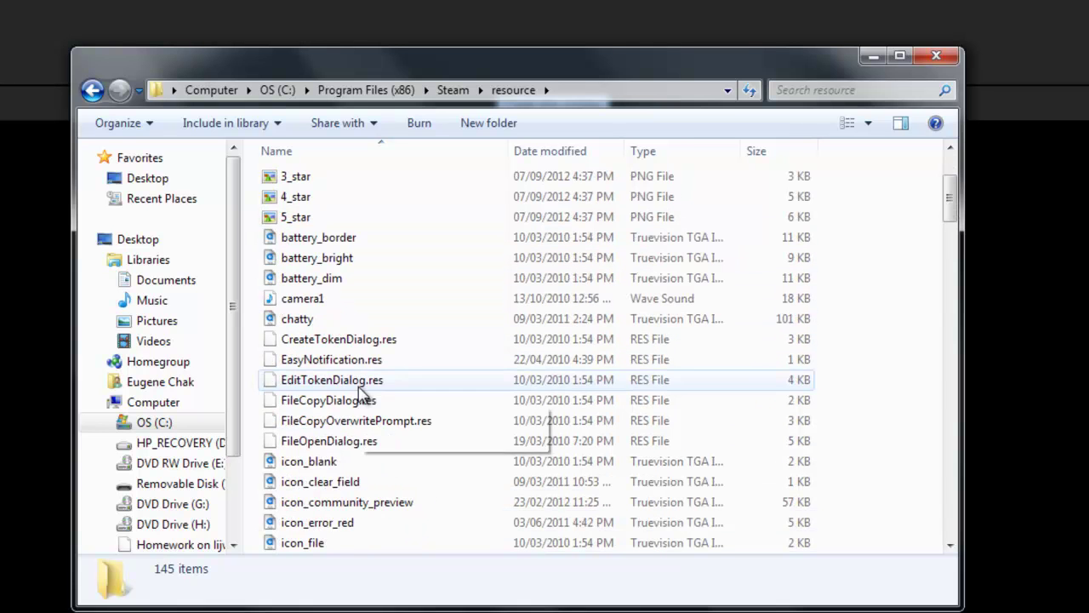
scroll(362, 402, up, 2)
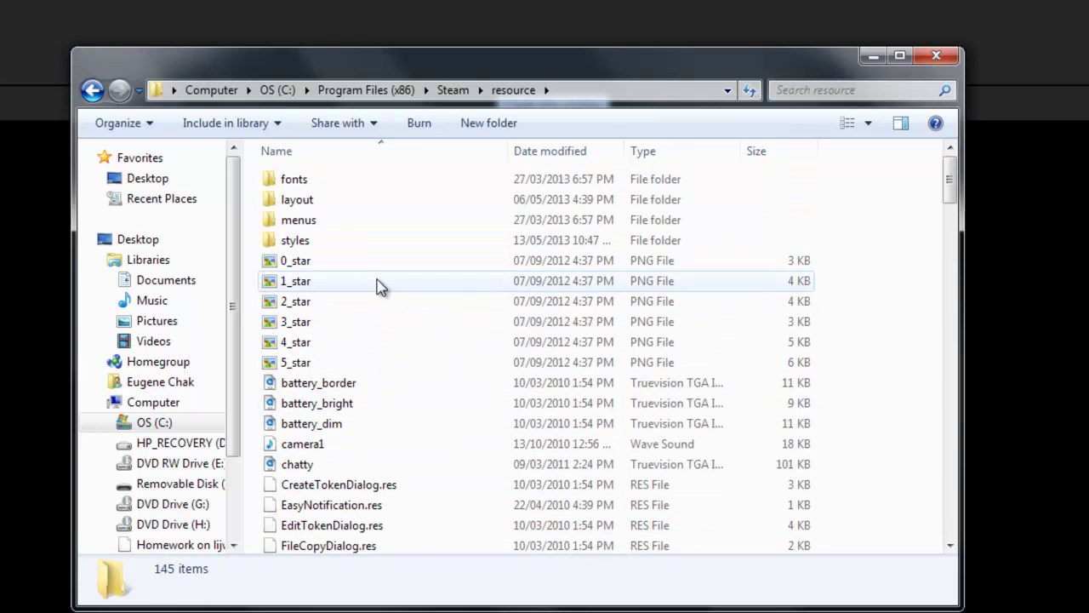
double_click(312, 242)
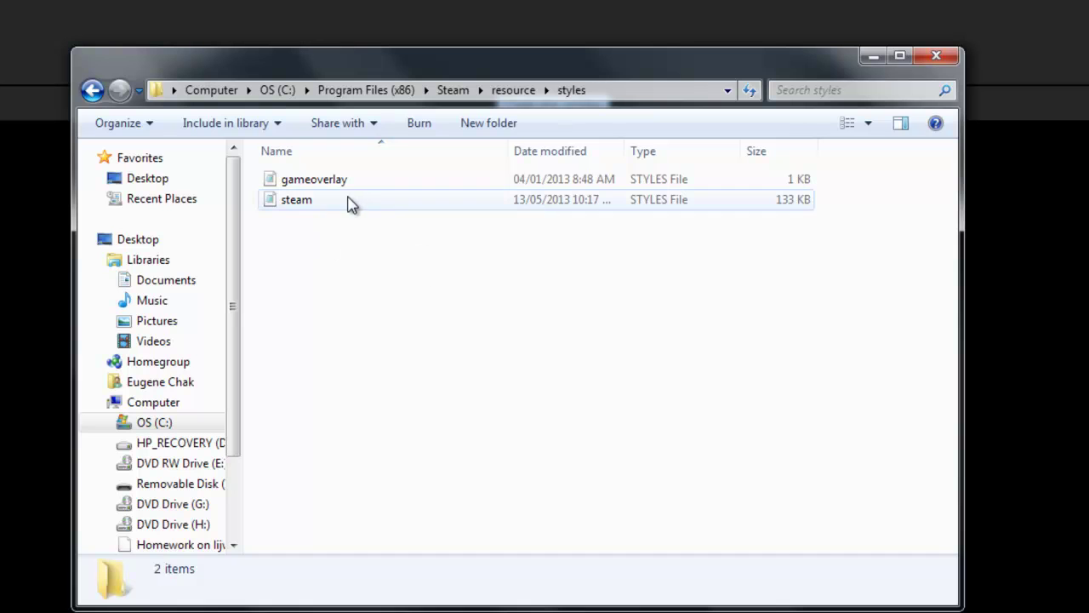
Open steam.styles in Notepad and maximize the window
right_click(336, 205)
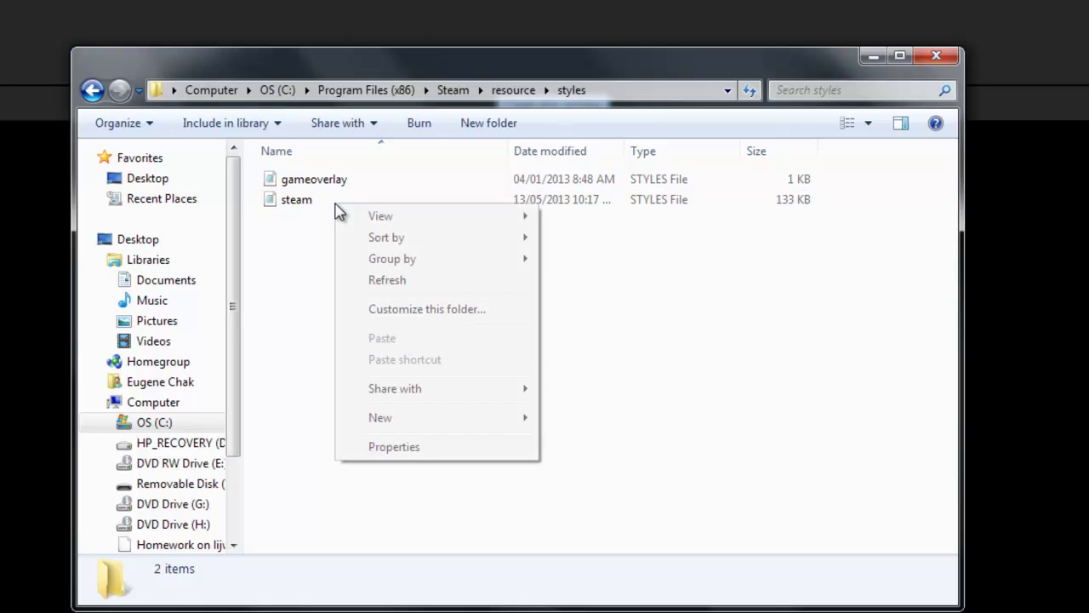
right_click(285, 200)
click(289, 208)
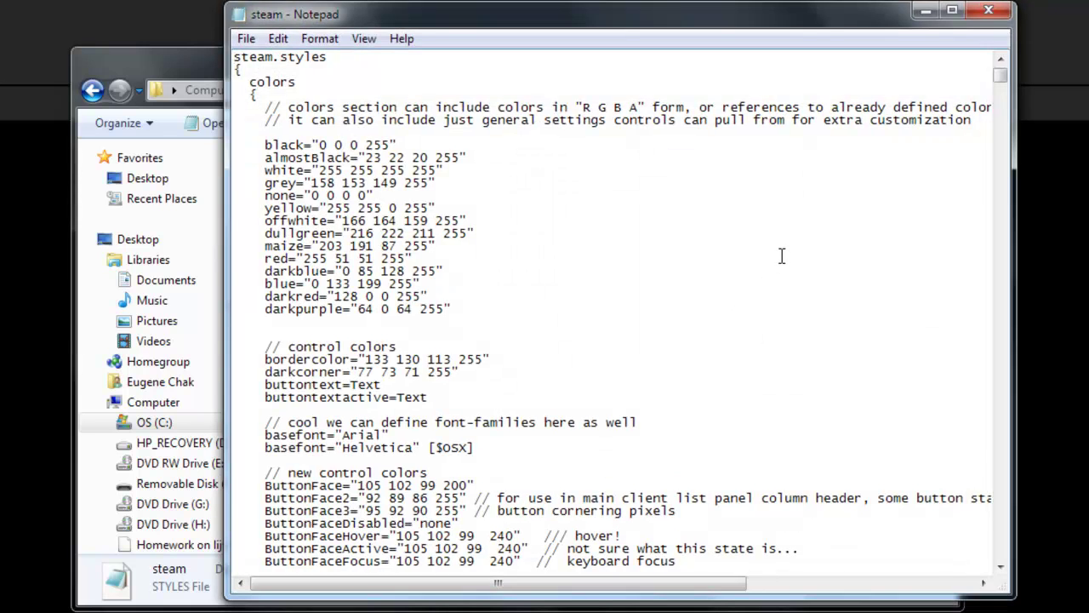
click(952, 9)
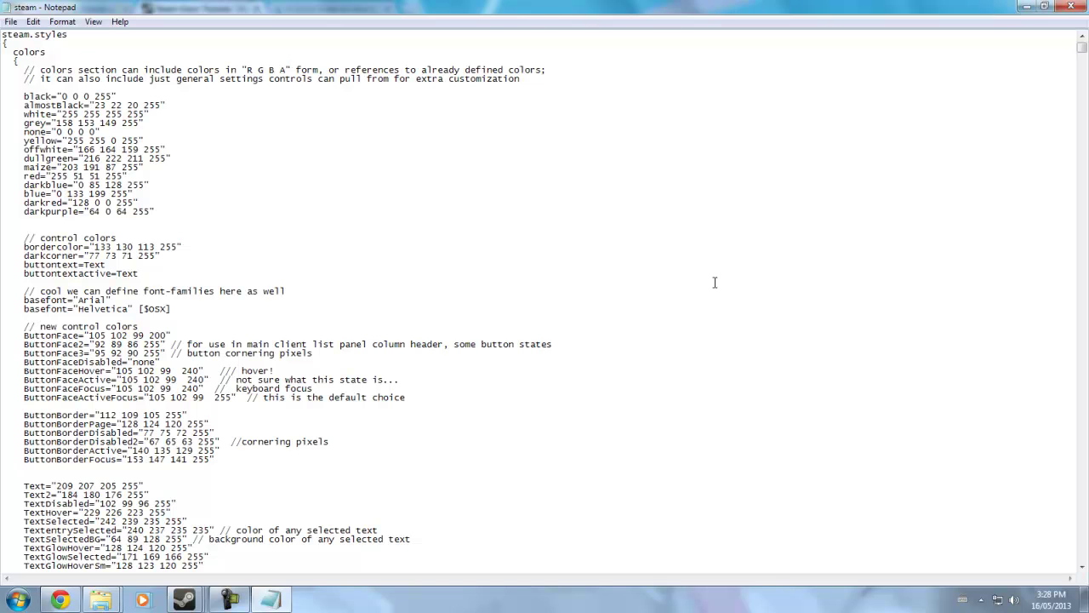
Search steam.styles for 'friends'
key(ctrl+f)
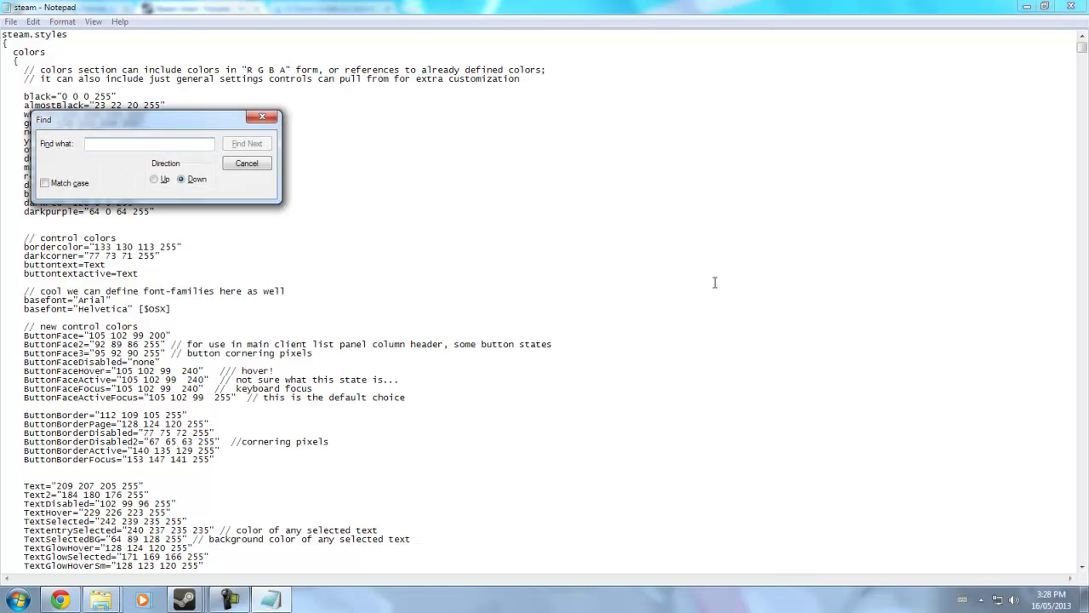
drag(208, 120, 579, 236)
text(frien)
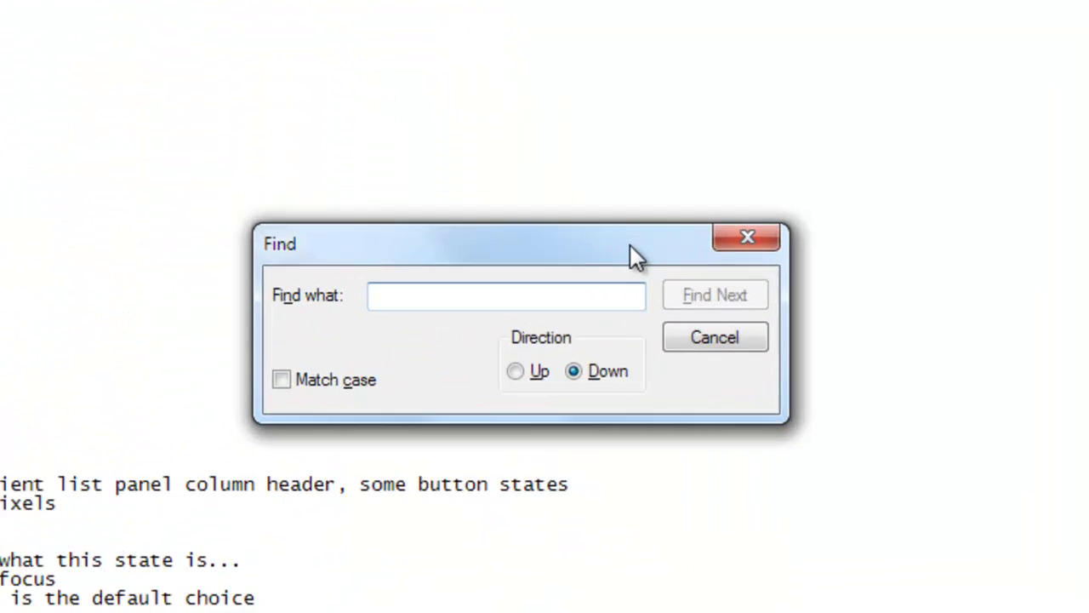
text(ds)
key(Return)
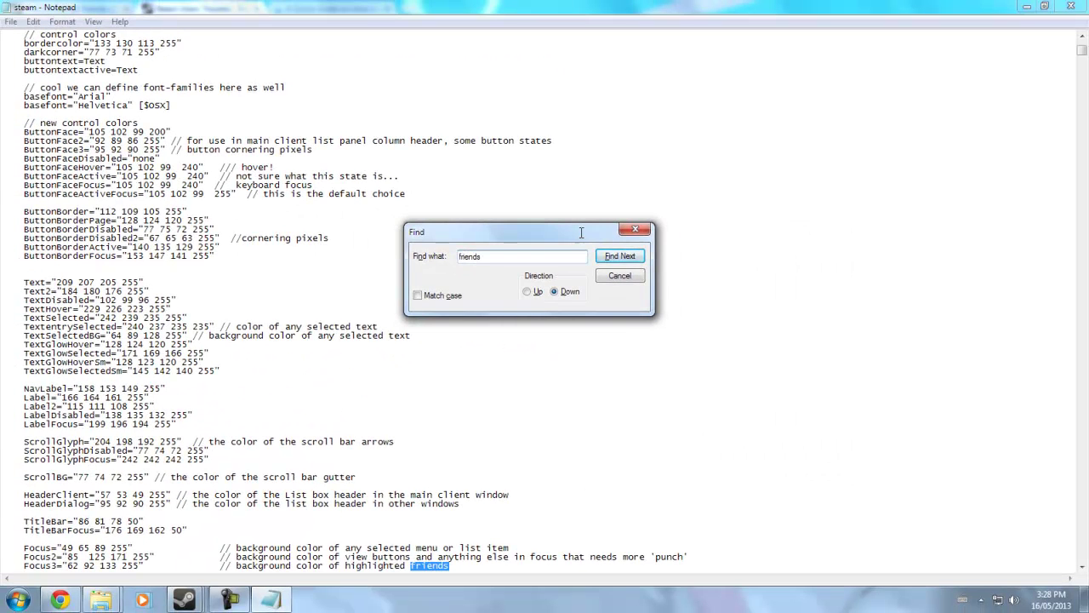
Step through the 'friends' matches until reaching friends_chat_text_self
click(618, 258)
click(618, 259)
click(618, 259)
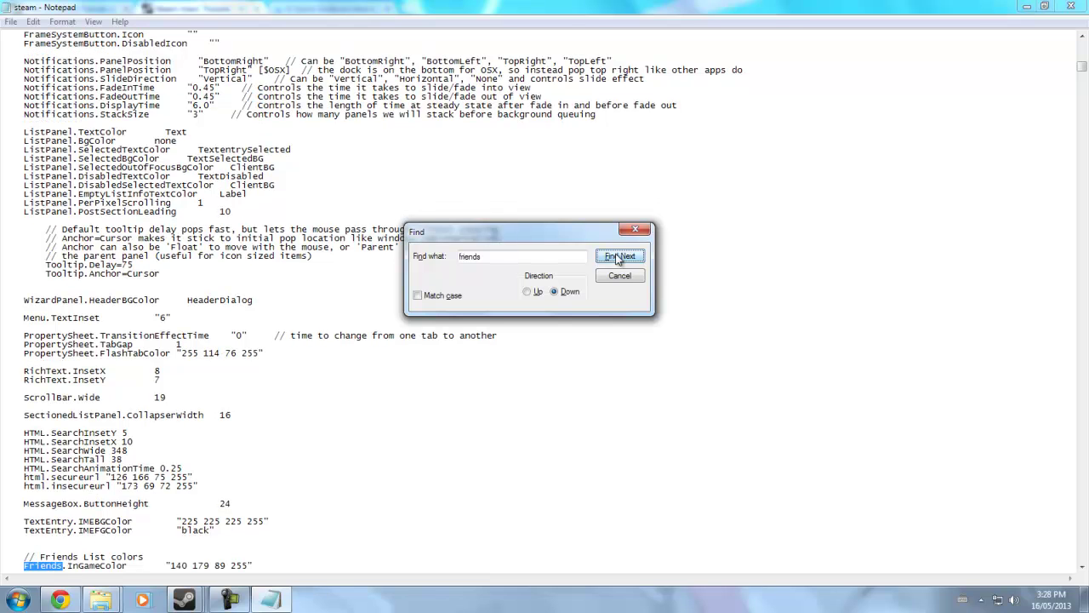
click(618, 259)
click(618, 259)
click(618, 259)
click(618, 259)
click(618, 259)
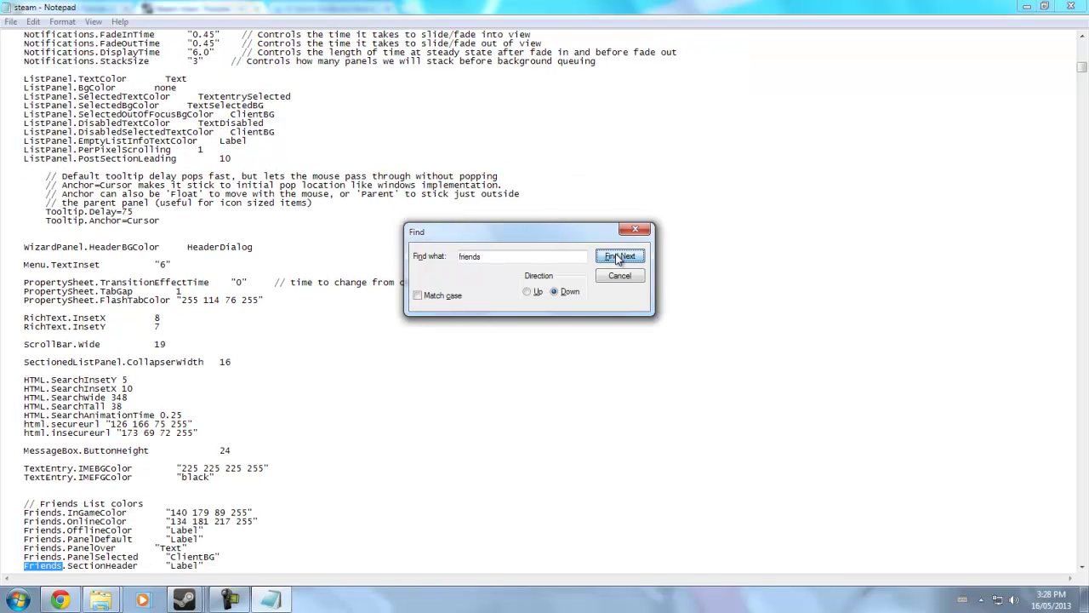
click(618, 258)
click(618, 259)
click(618, 259)
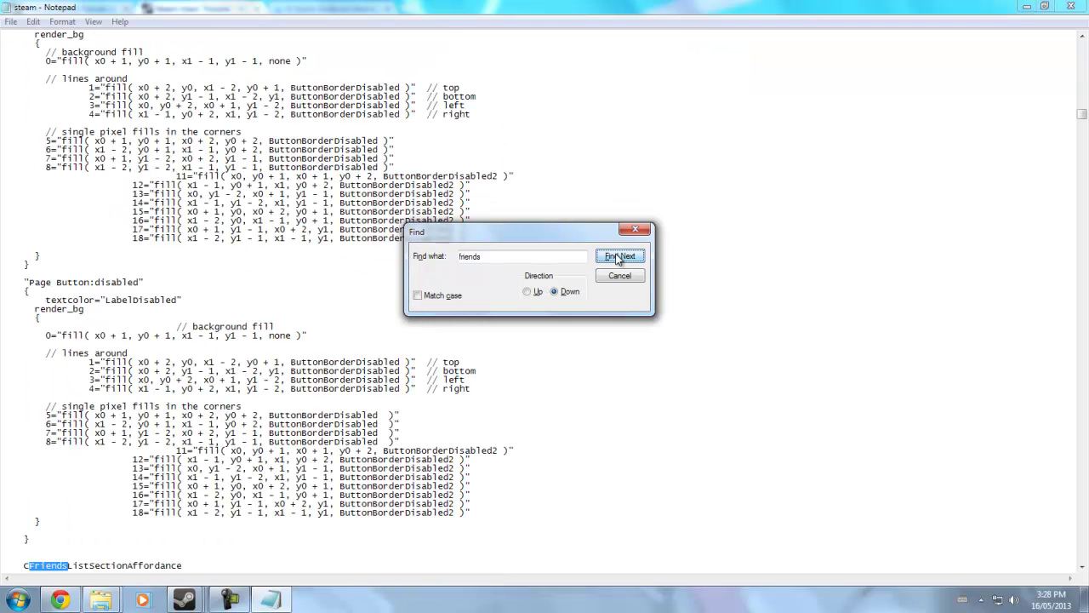
click(618, 259)
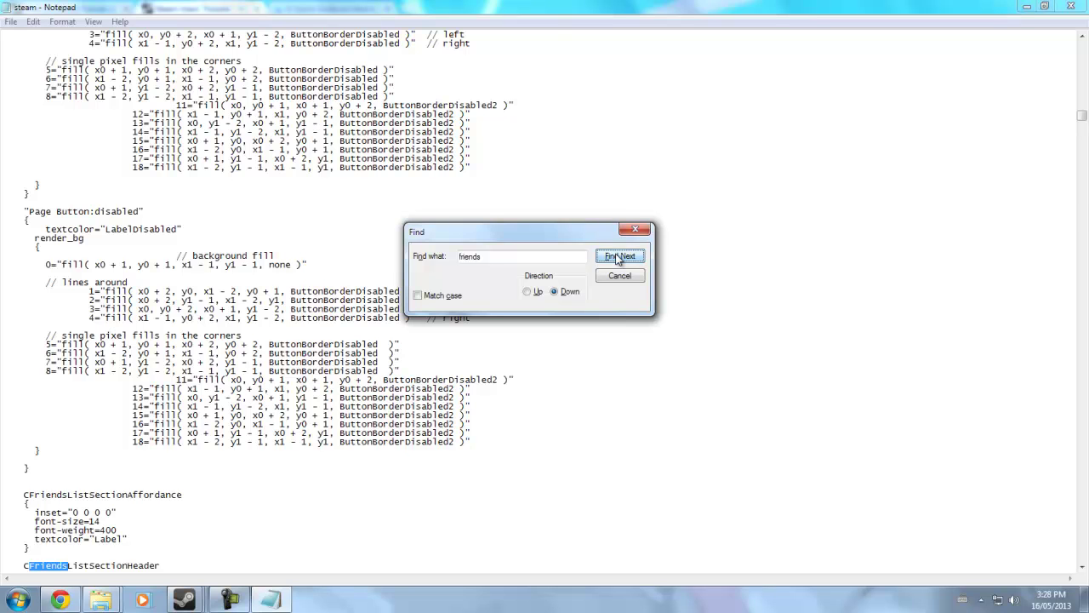
click(619, 260)
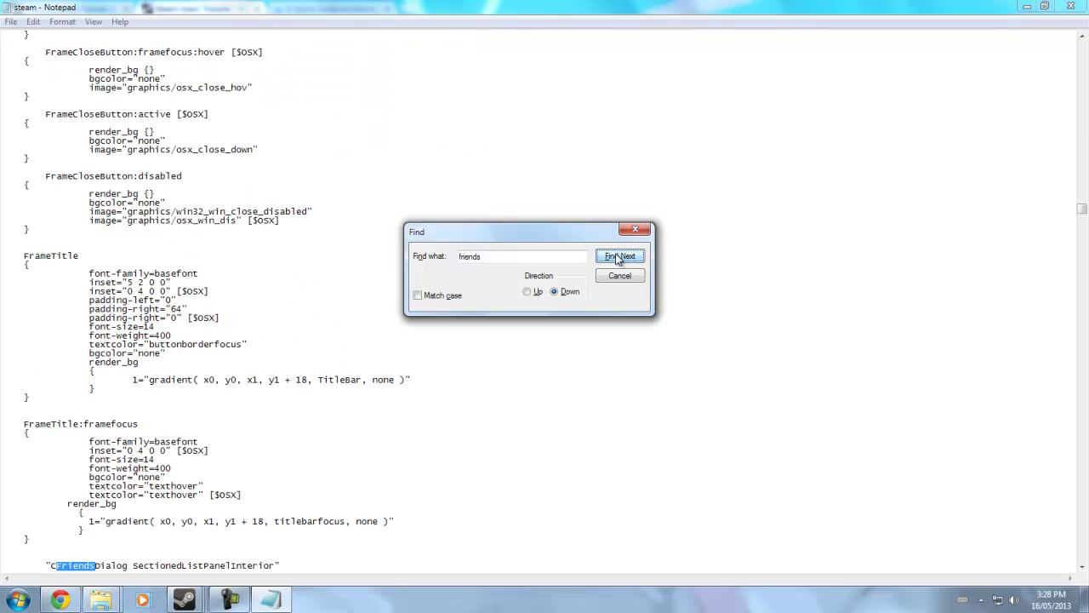
click(618, 259)
click(619, 260)
click(619, 260)
click(619, 260)
click(619, 260)
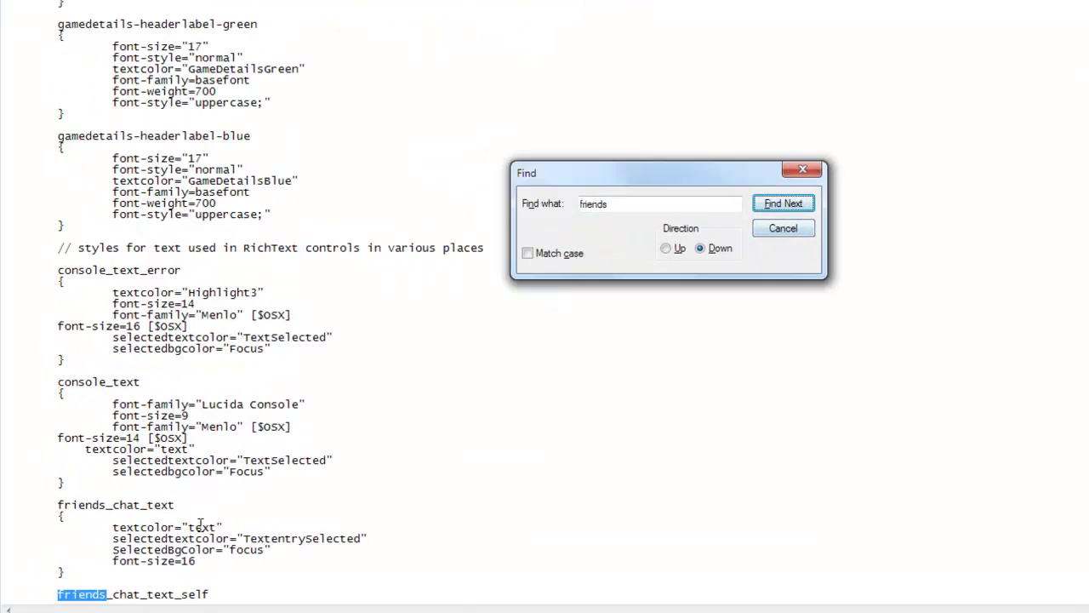
Change font-size=16 to 14 in friends_chat_text and friends_chat_text_self
click(196, 538)
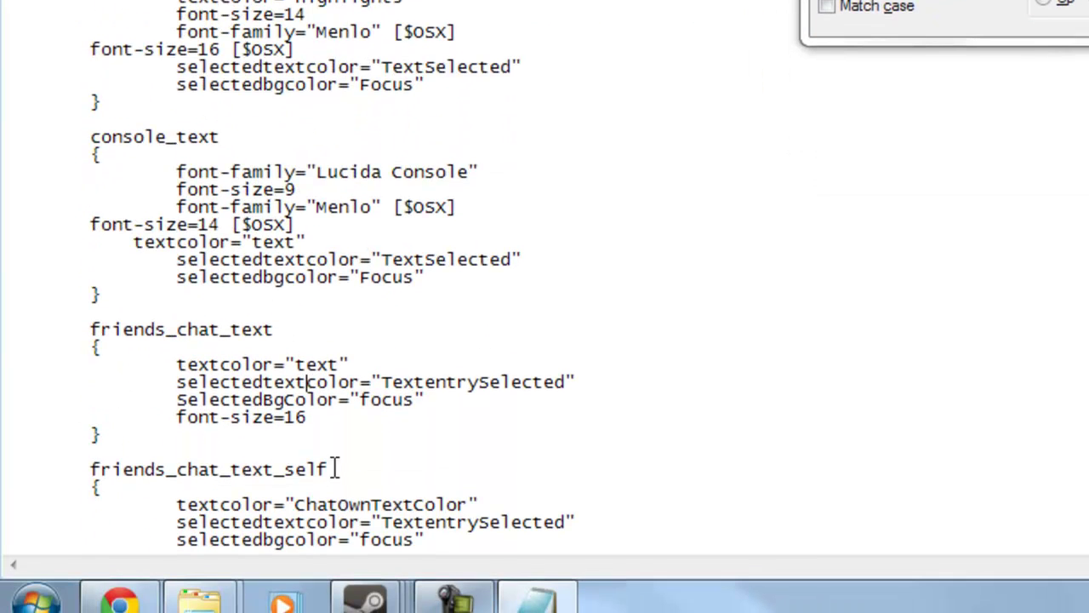
scroll(332, 460, down, 3)
key(BackSpace)
text(4)
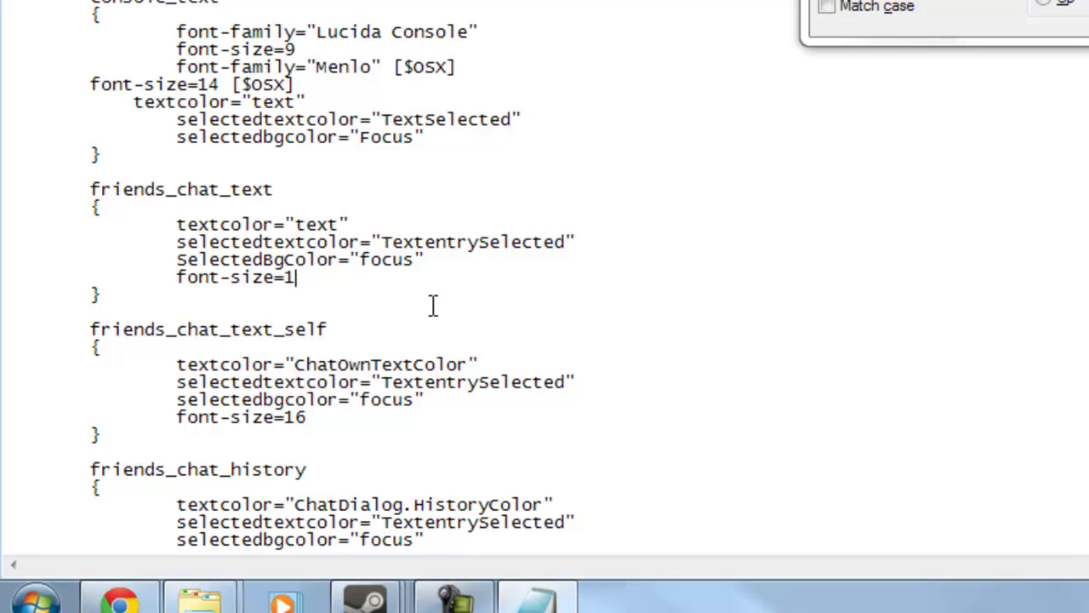
text(4)
click(311, 417)
key(BackSpace)
text(4)
scroll(407, 438, down, 1)
scroll(329, 423, down, 1)
Set friends_chat_history, event, bright_event and url font sizes from 16 to 14
click(329, 423)
key(BackSpace)
text(4)
scroll(330, 423, down, 4)
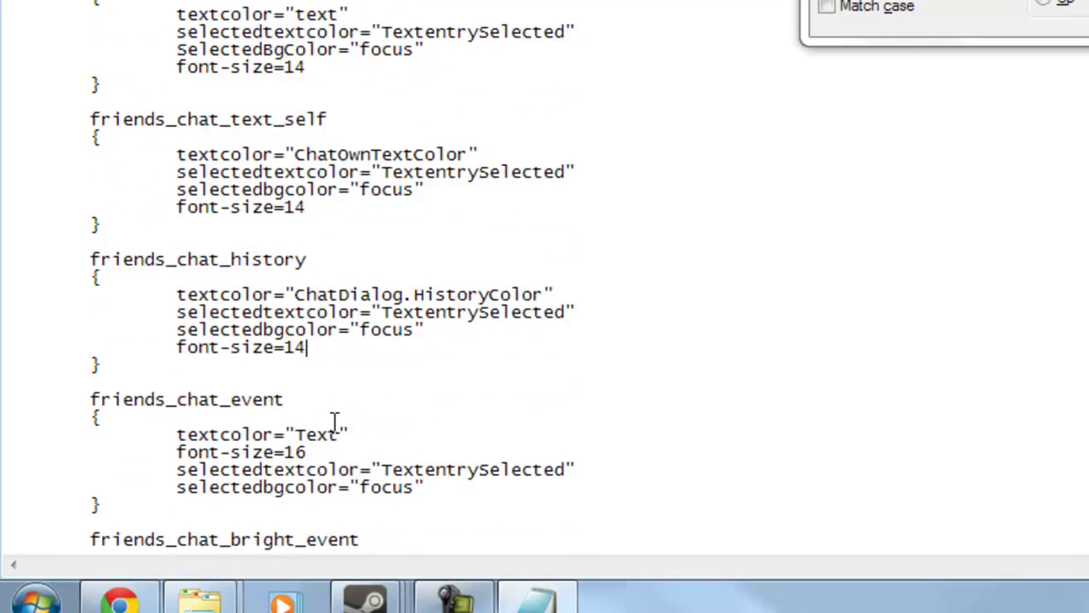
click(316, 245)
scroll(385, 260, down, 1)
click(309, 332)
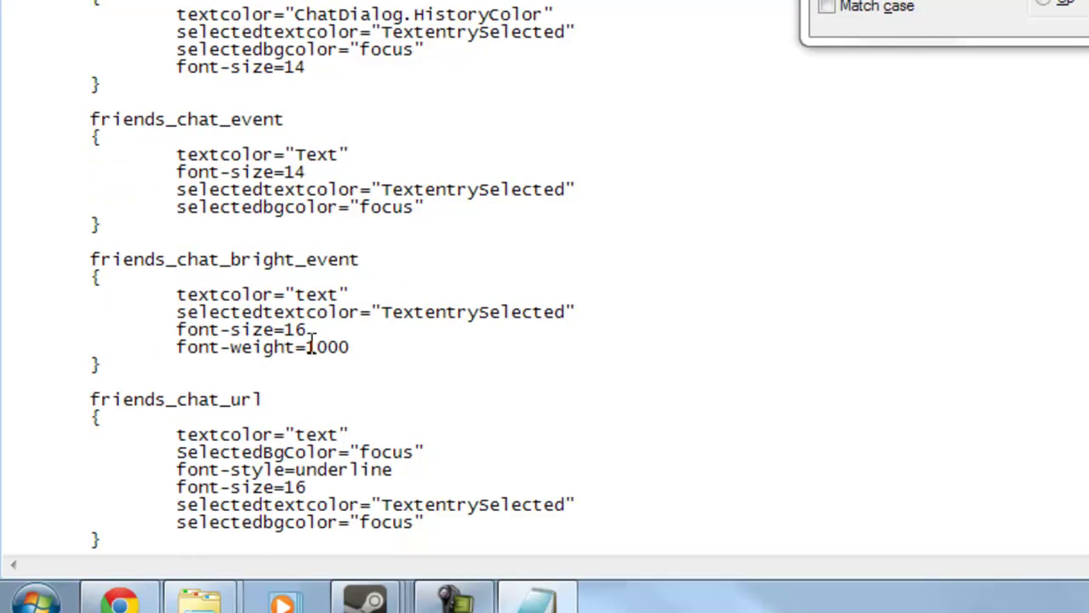
key(BackSpace)
text(4)
scroll(377, 354, down, 2)
click(315, 349)
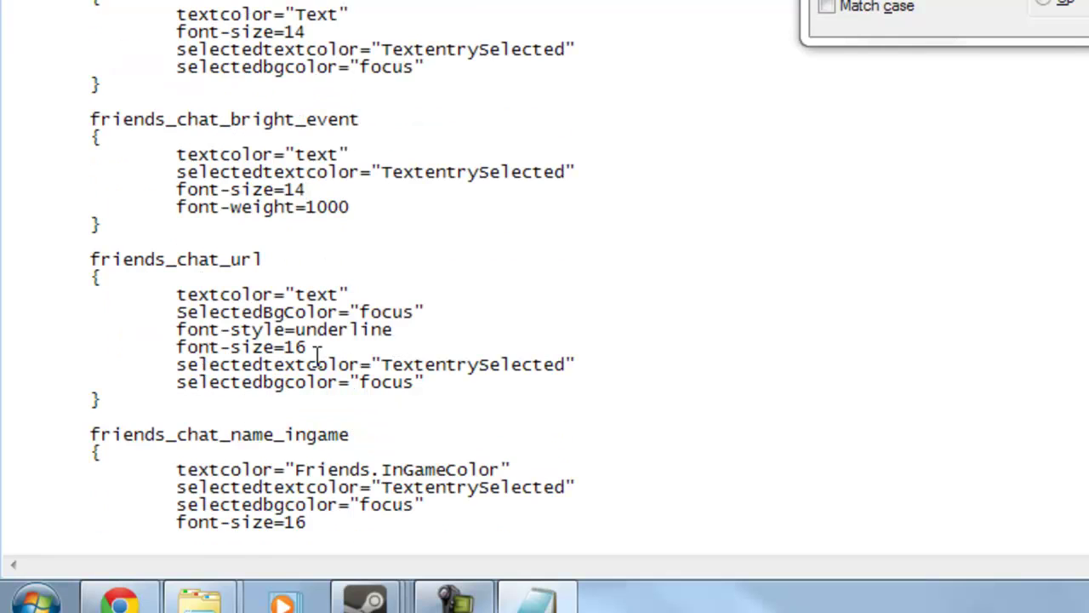
key(BackSpace)
text(4)
Set friends_chat_name_ingame, friends_chat_self and friends_chat_name to font-size=14
scroll(352, 352, down, 1)
click(316, 452)
key(BackSpace)
text(4)
scroll(477, 451, down, 3)
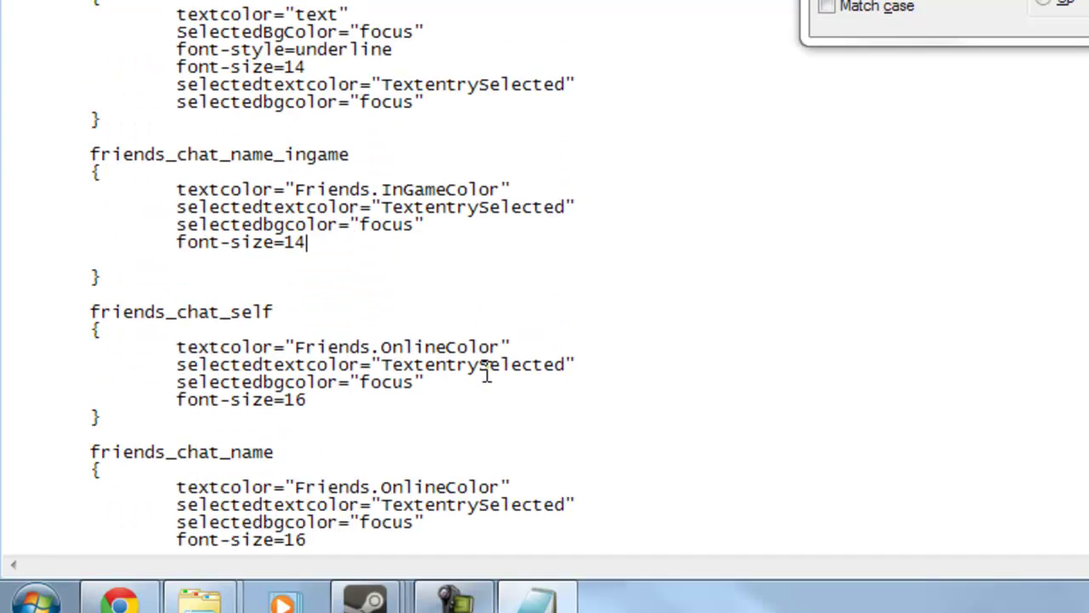
click(309, 400)
key(BackSpace)
text(4)
scroll(392, 404, down, 2)
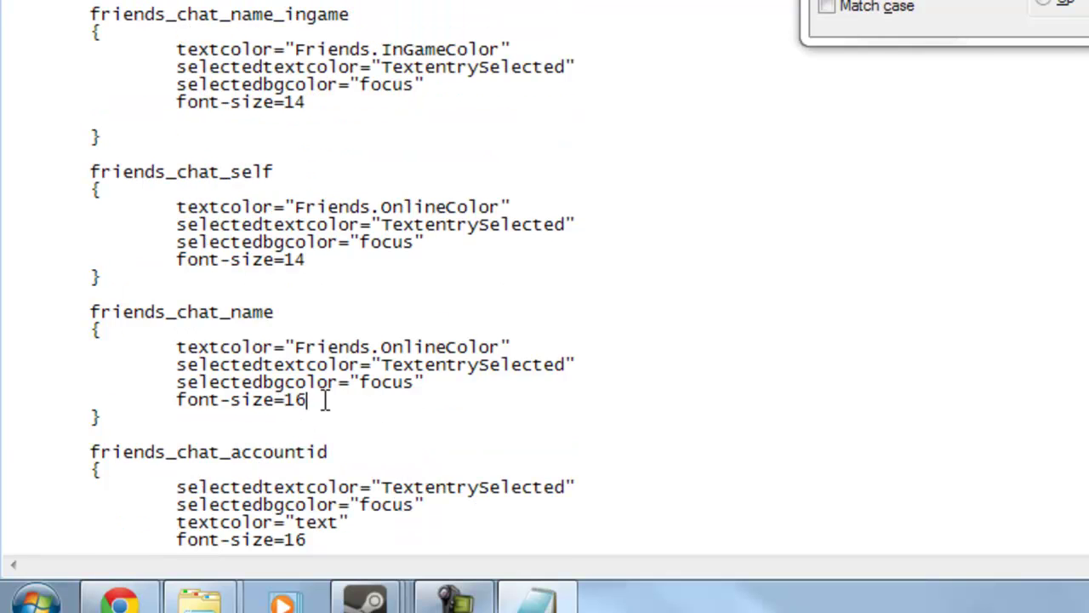
key(BackSpace)
text(4)
scroll(340, 400, down, 3)
Change friends_chat_accountid and friends_chat_securitylink to font-size=14, then close the Find box
key(BackSpace)
text(4)
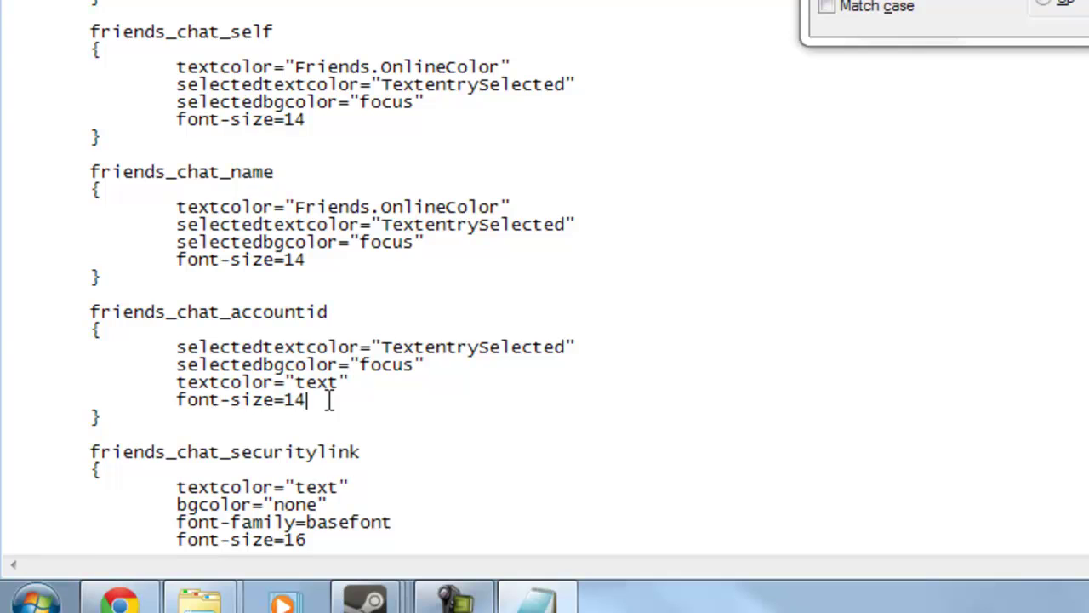
scroll(329, 400, down, 3)
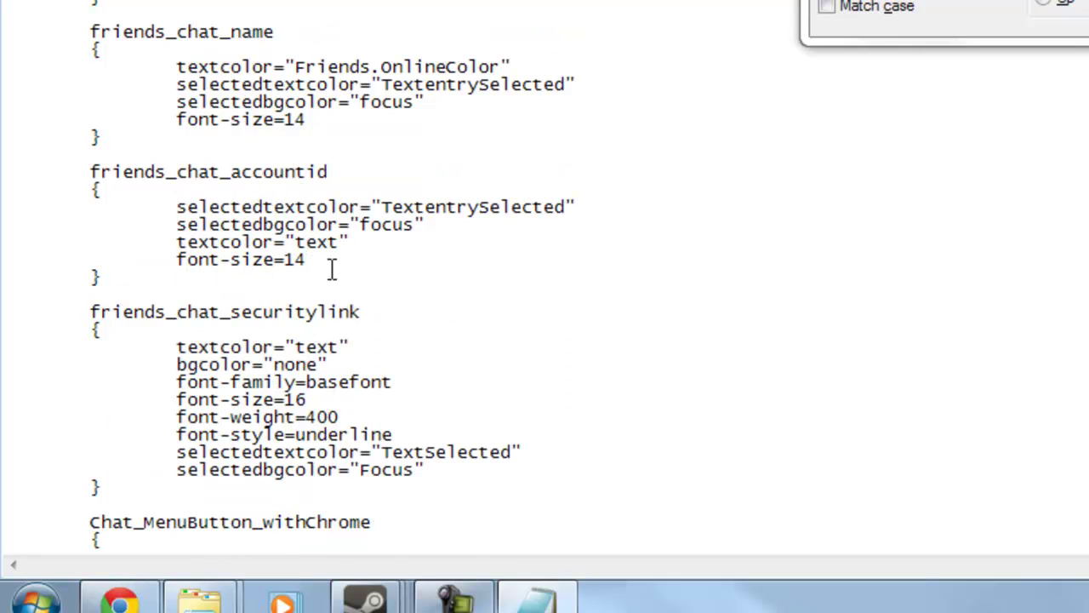
click(311, 400)
key(BackSpace)
text(4)
scroll(562, 389, down, 4)
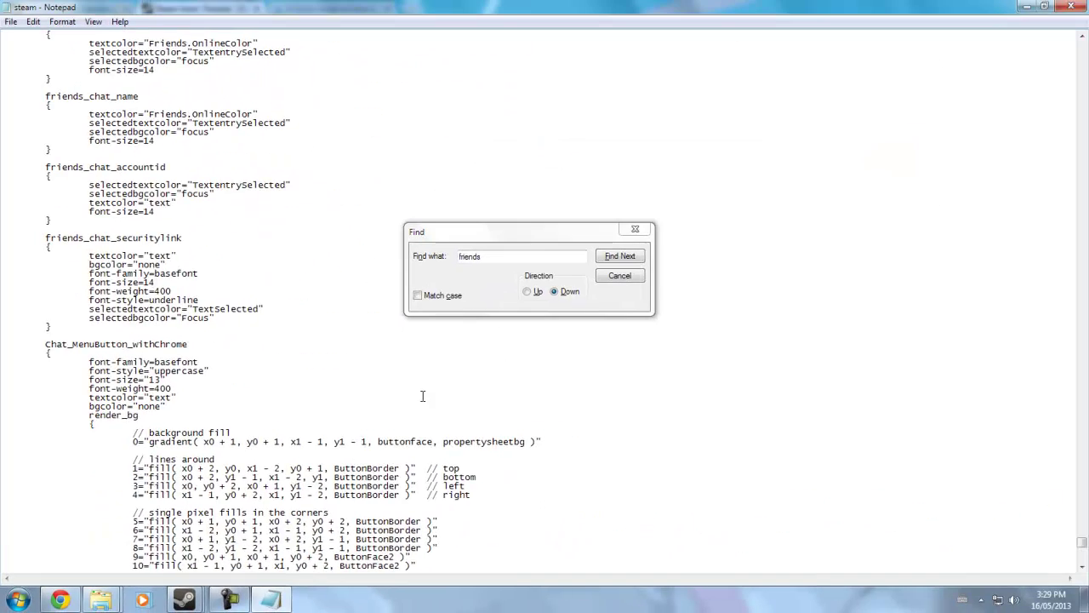
scroll(562, 389, up, 5)
click(635, 229)
Save the edited steam.styles, exit Steam from its taskbar menu, and minimize Explorer
key(alt+F4)
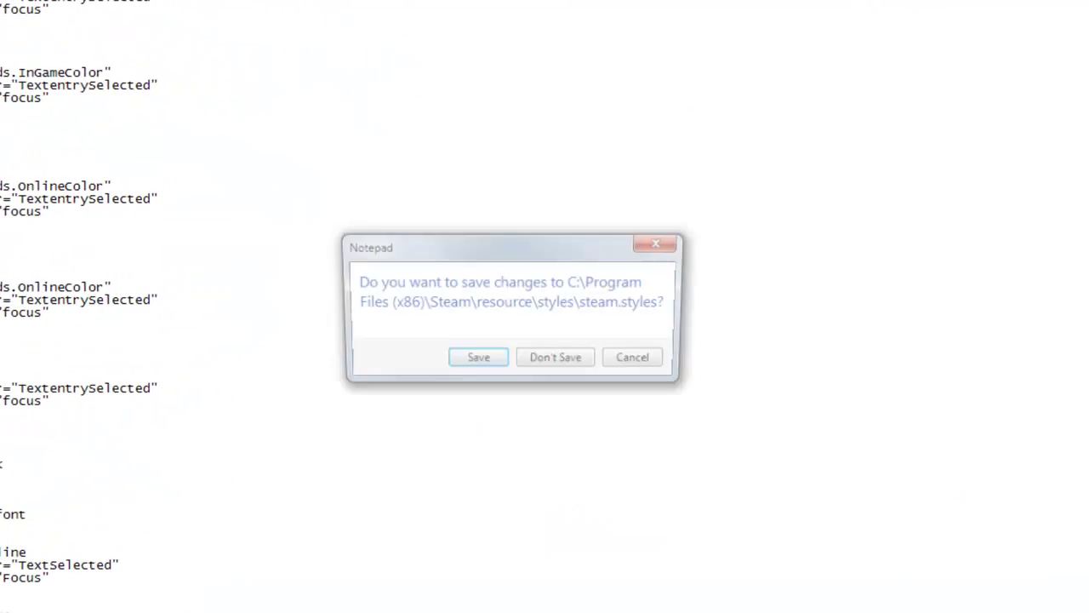
click(478, 356)
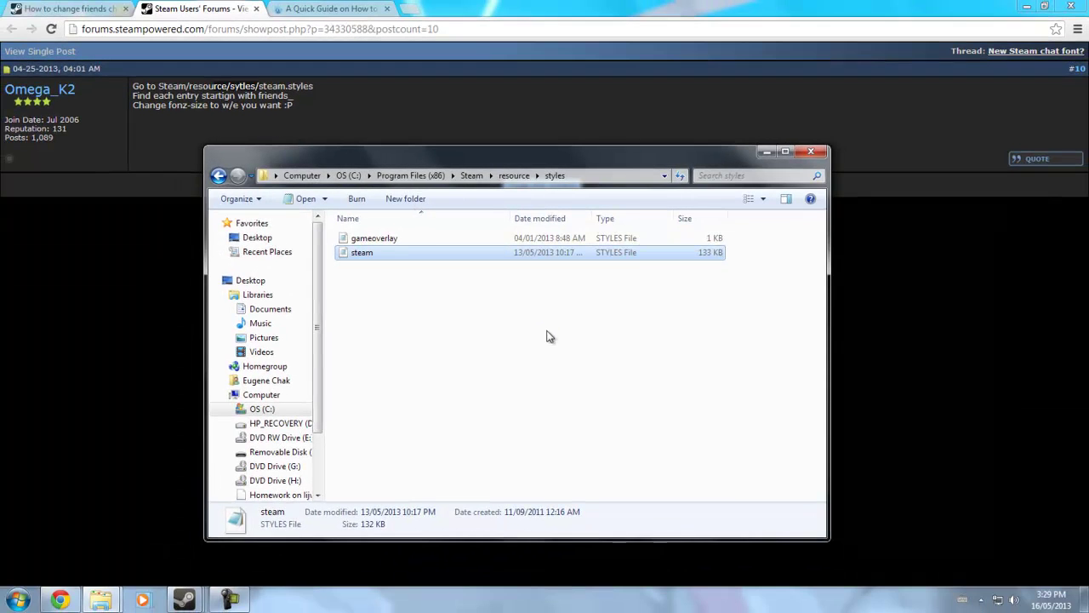
mouse_move(213, 608)
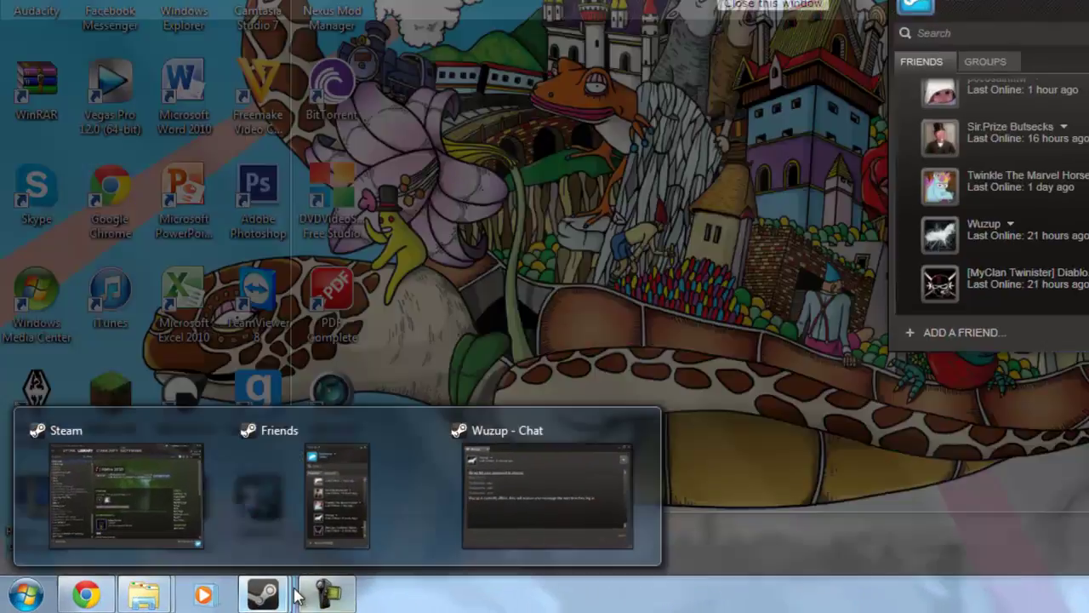
right_click(183, 600)
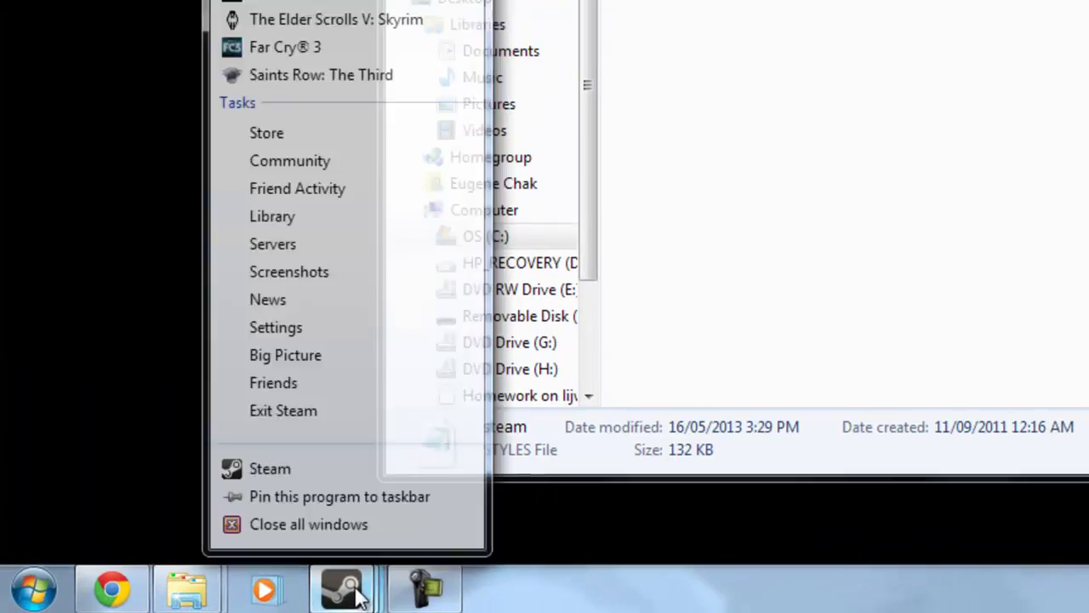
click(284, 397)
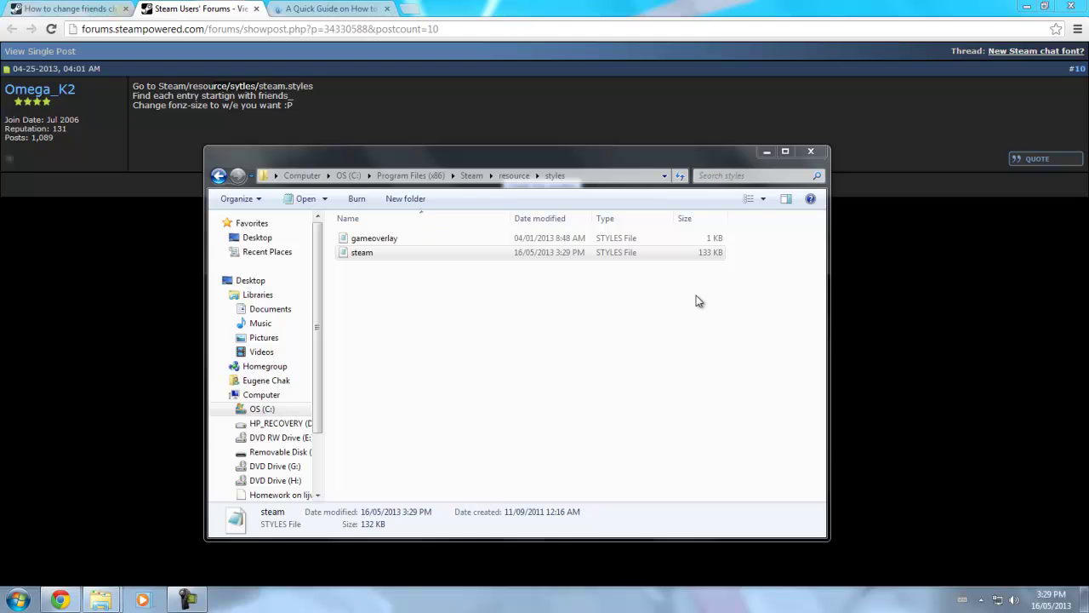
click(764, 152)
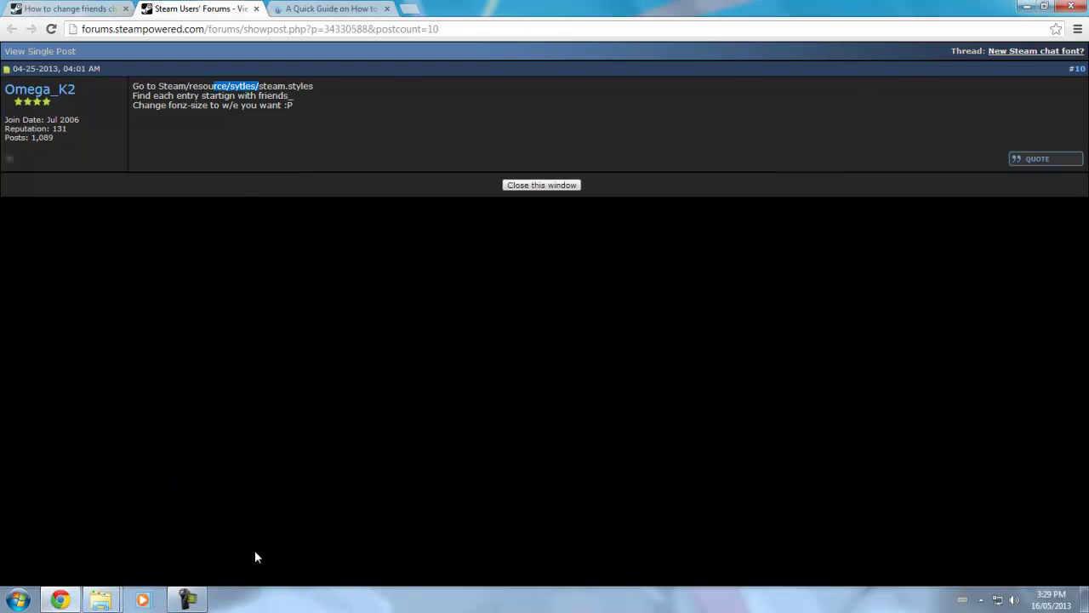
click(18, 599)
Relaunch Steam, close Update News, sign in to friends and scroll the friends list
click(52, 284)
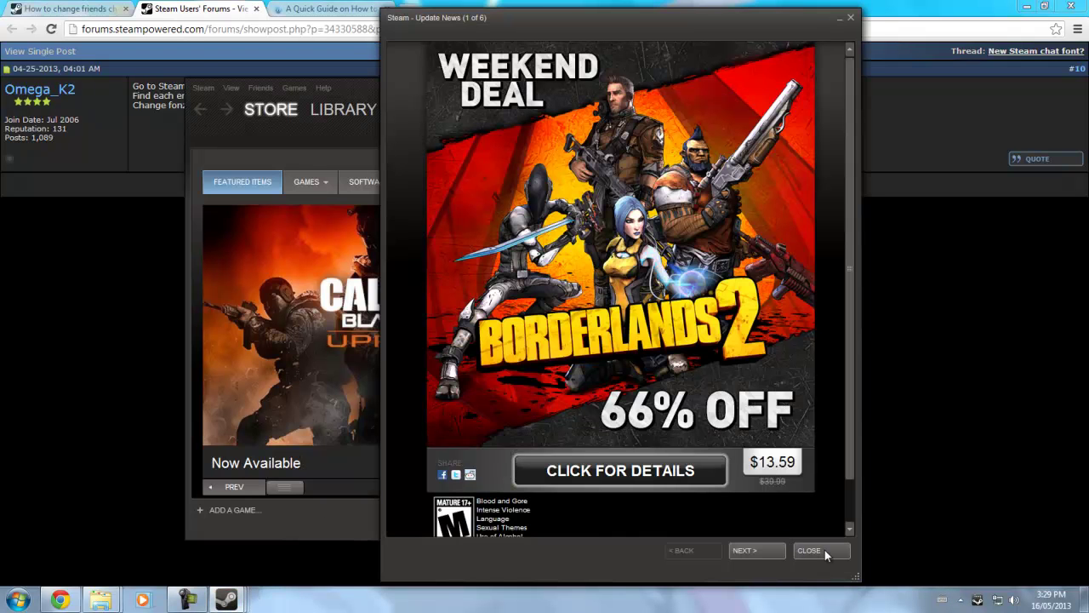
click(824, 551)
click(800, 510)
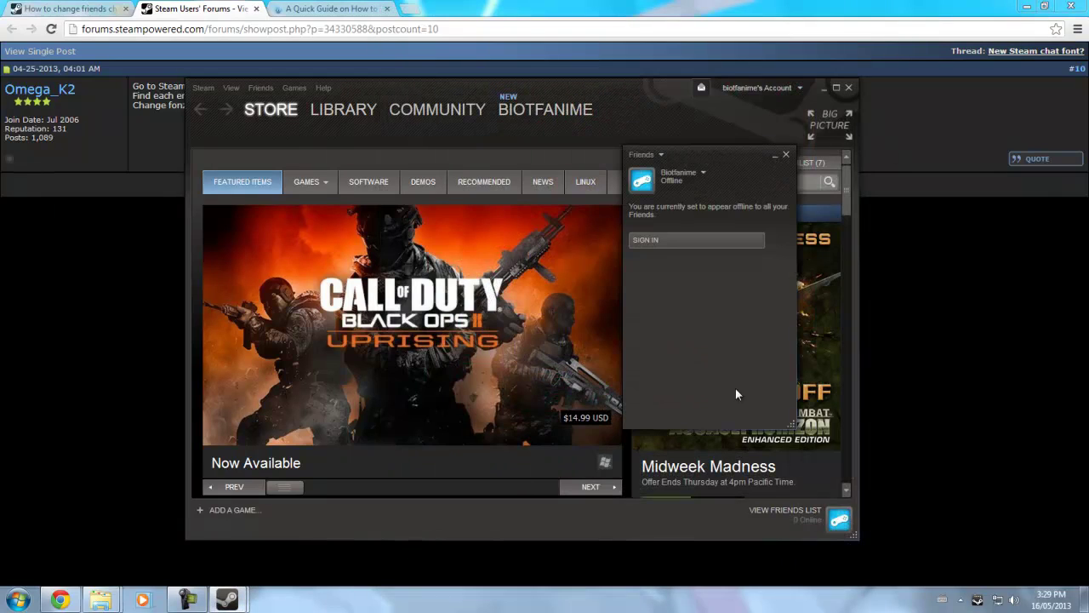
click(663, 239)
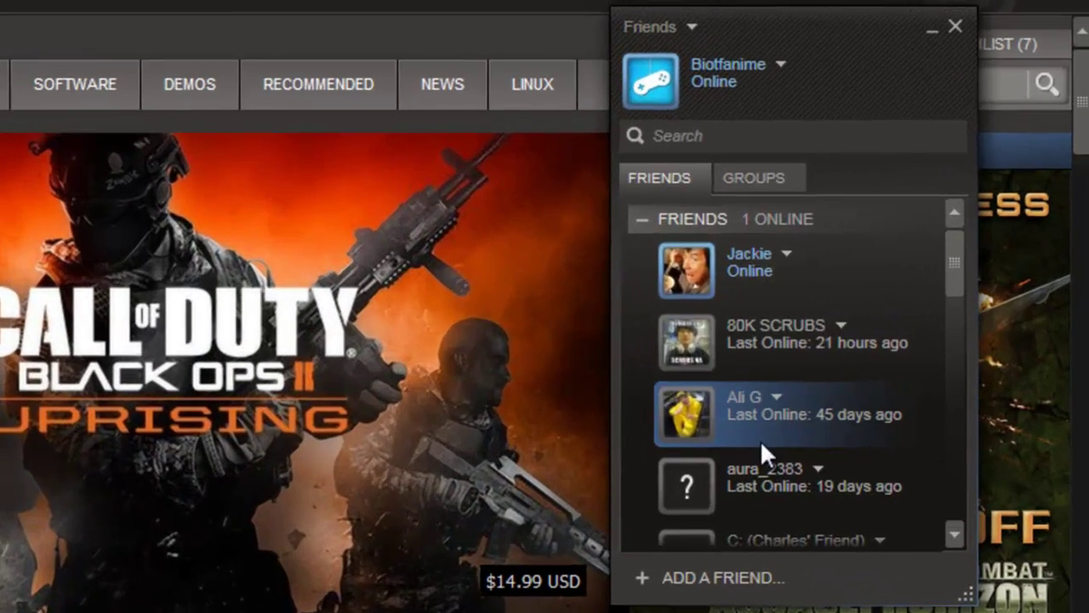
scroll(709, 376, down, 5)
scroll(731, 382, up, 4)
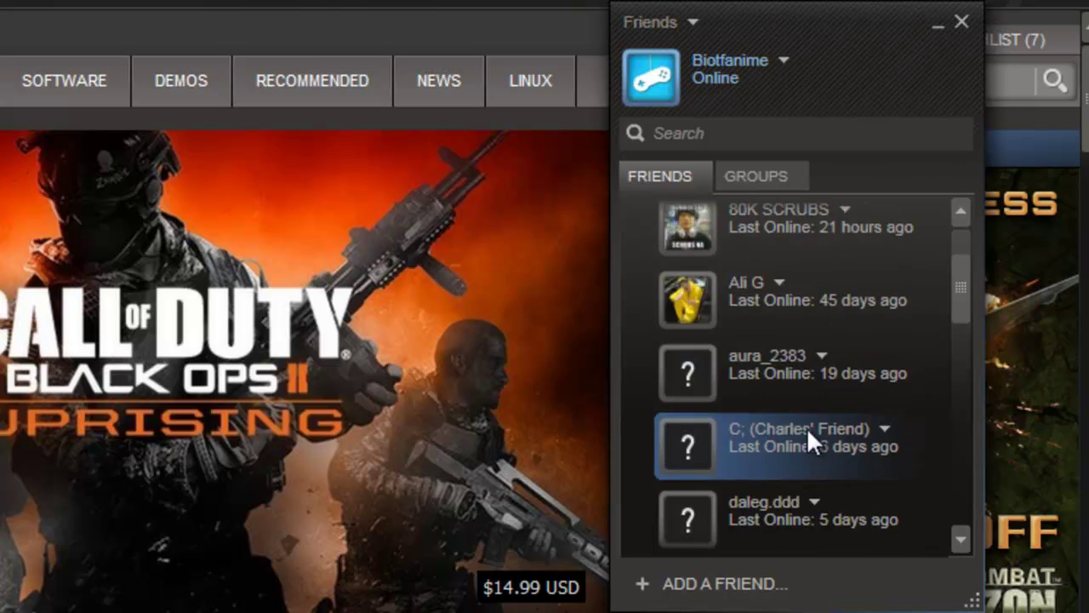
scroll(820, 413, up, 2)
scroll(817, 413, down, 5)
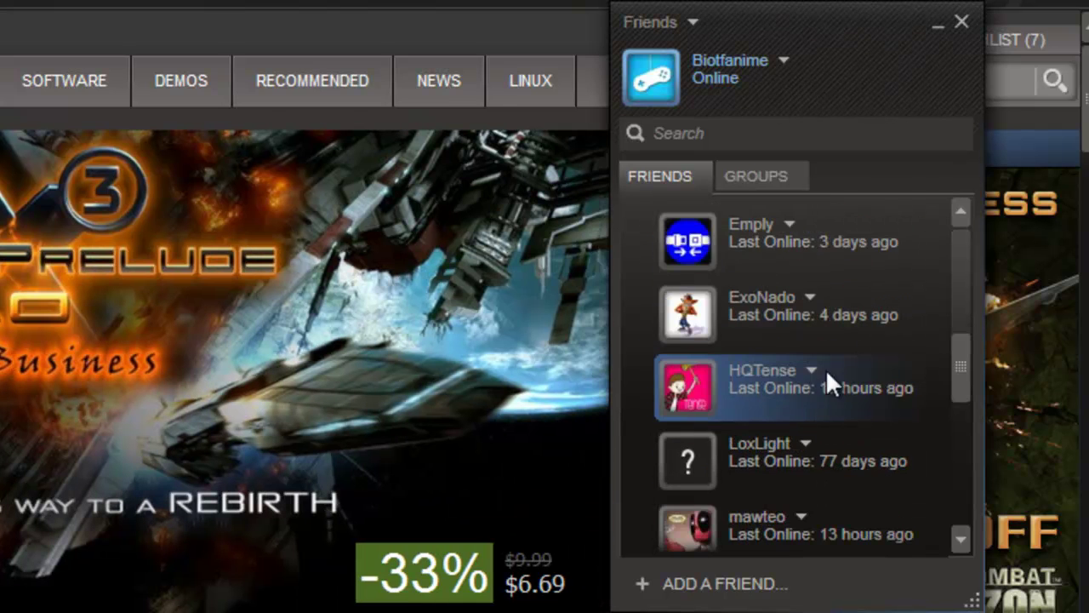
scroll(826, 379, down, 5)
Open a friend's chat, inspect the smaller 14-size text, and test-type then erase a character
double_click(781, 453)
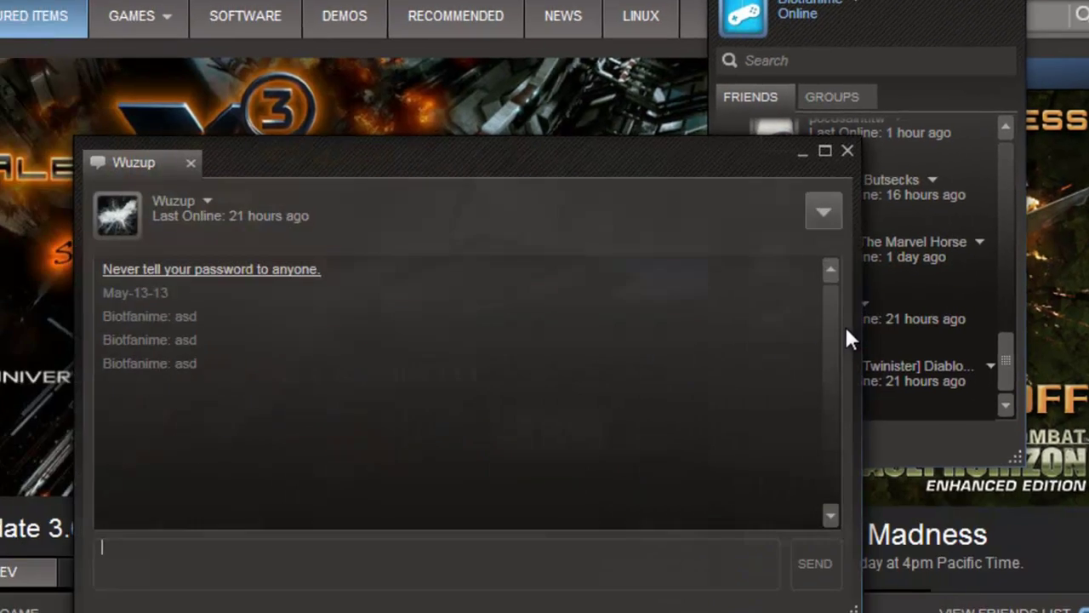
drag(207, 328, 216, 401)
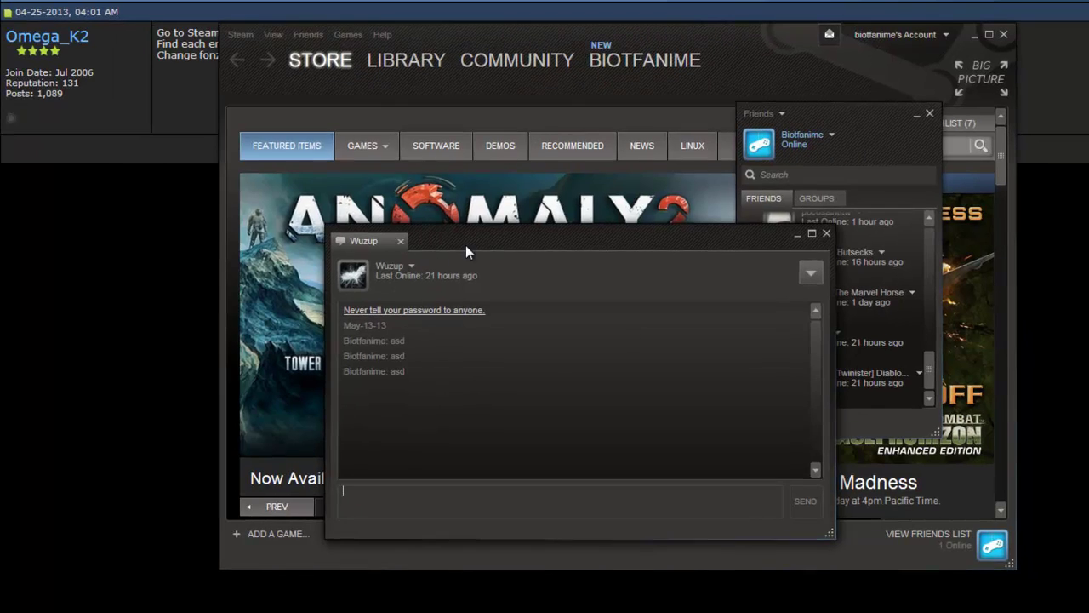
drag(466, 245, 213, 22)
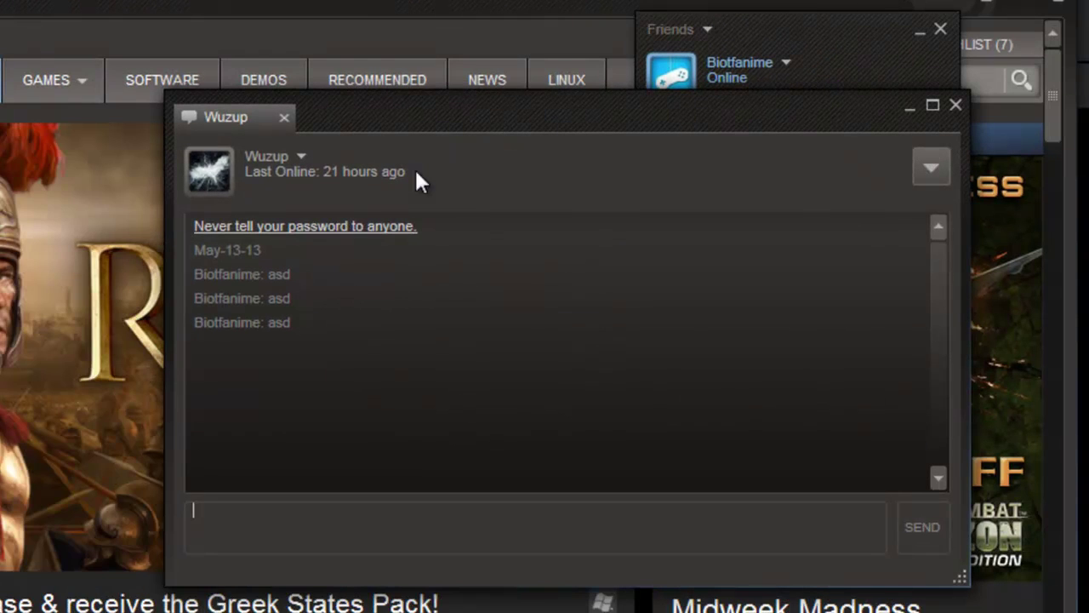
text(asd)
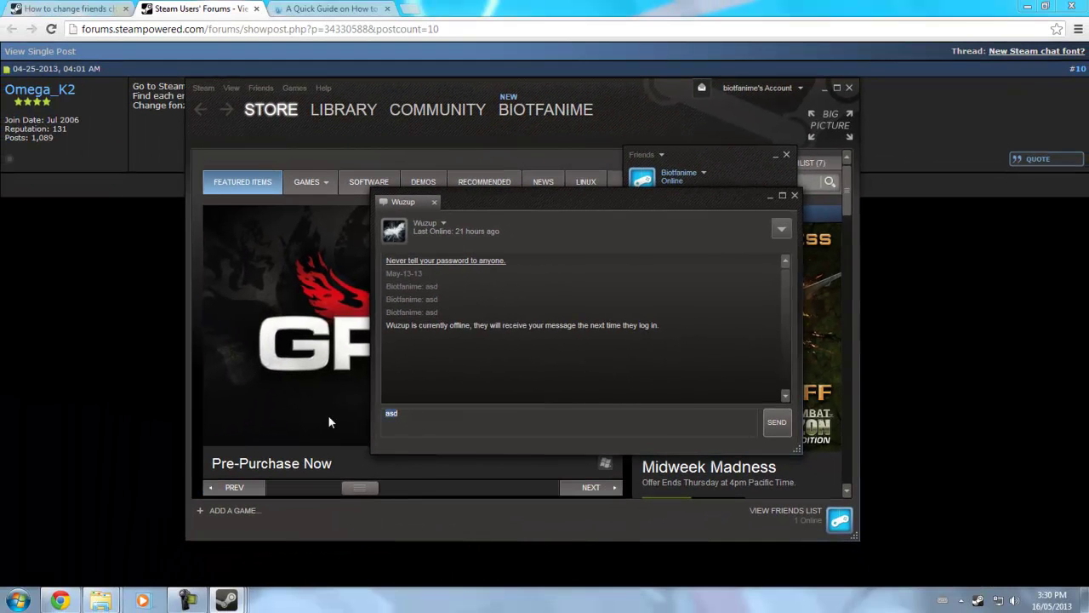
key(BackSpace)
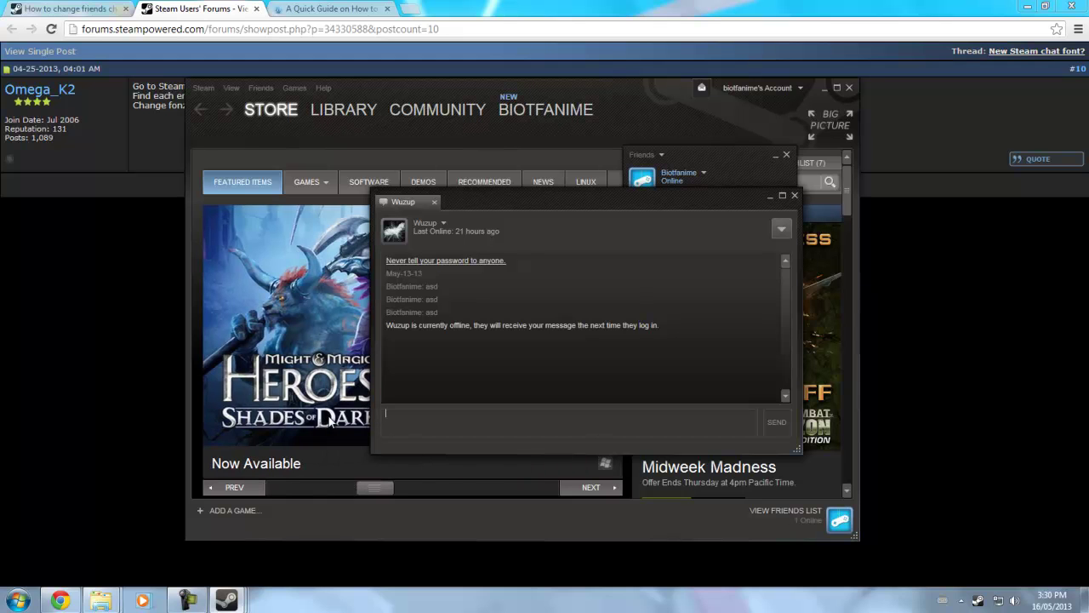
Minimize the chat, Friends list and Steam store windows to reveal forum post #10
click(770, 199)
click(775, 156)
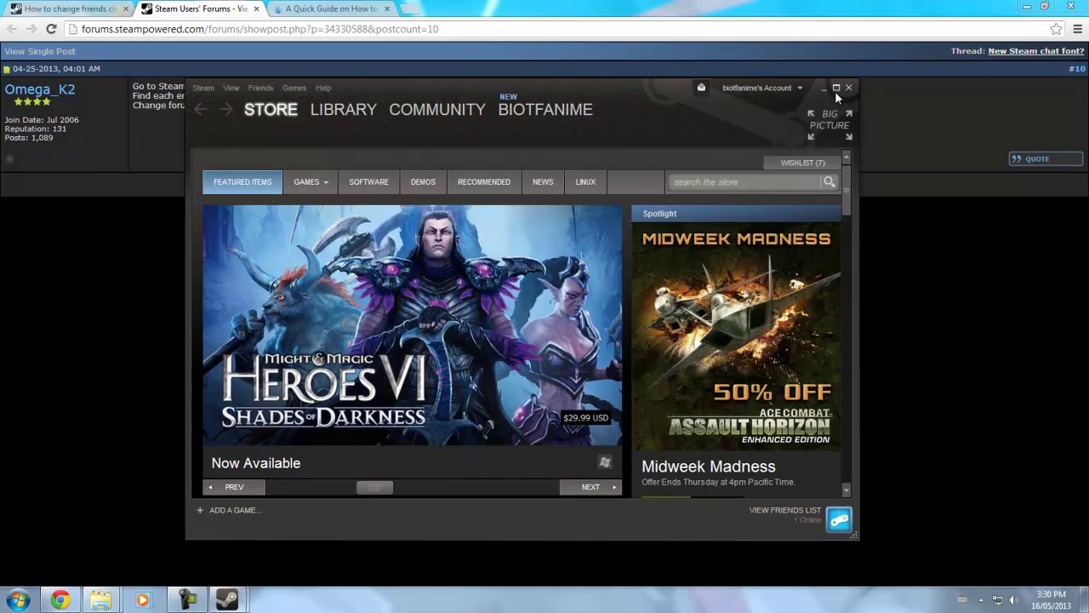
click(823, 89)
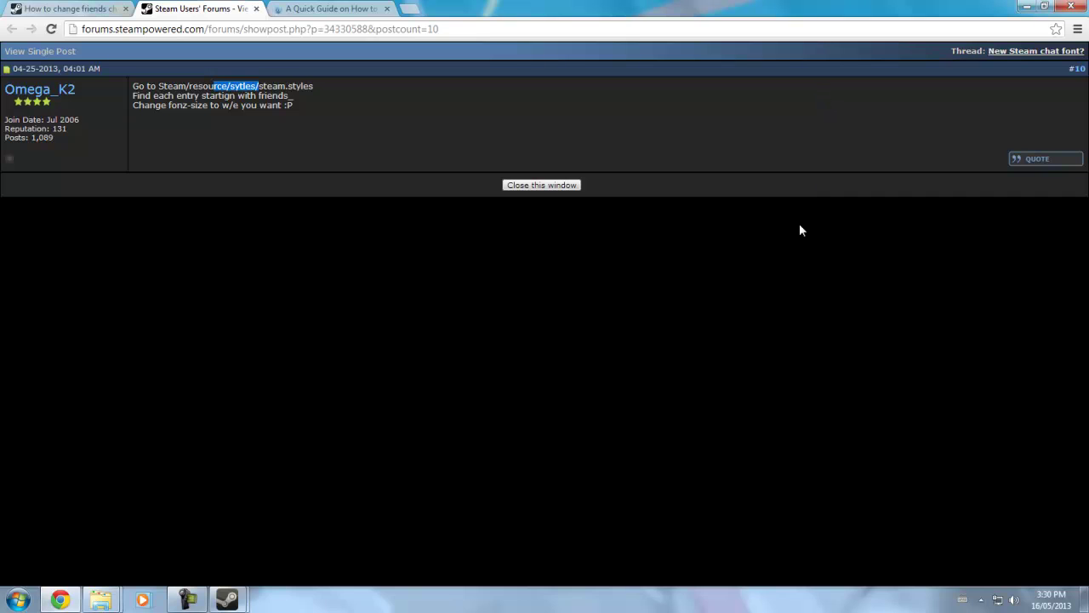